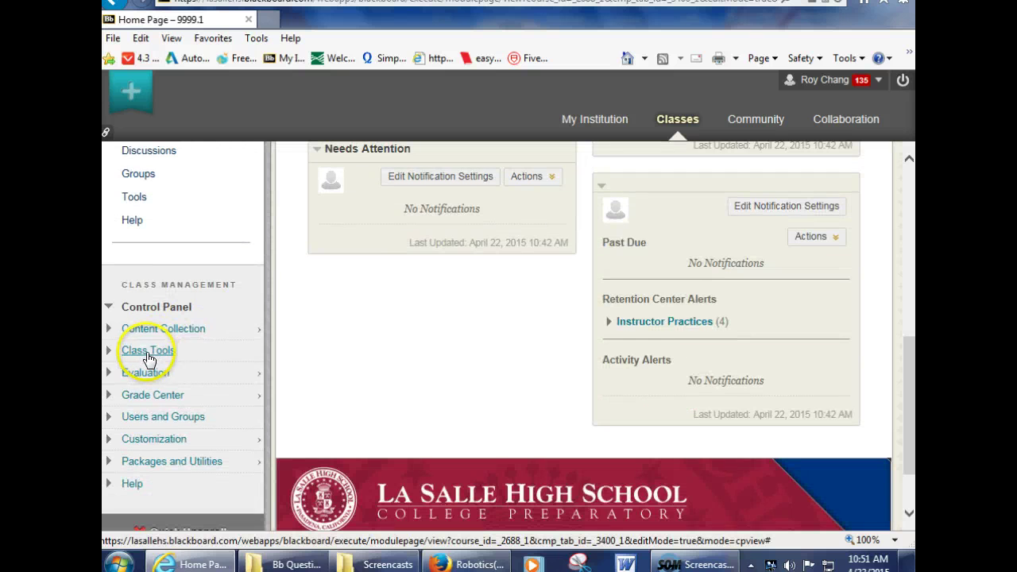
Step: Open the Tests manager from the class's Tests, Surveys, and Pools tool and start building a new test
{"action": "left_click", "coordinate": [148, 354]}
{"action": "scroll", "coordinate": [147, 357], "scroll_direction": "down", "scroll_amount": 4}
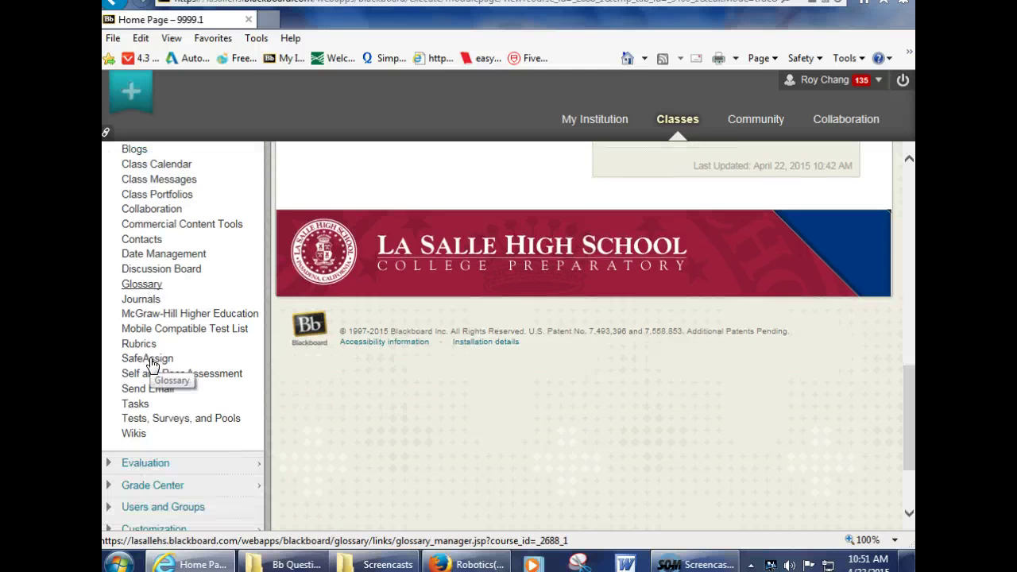
{"action": "left_click", "coordinate": [155, 373]}
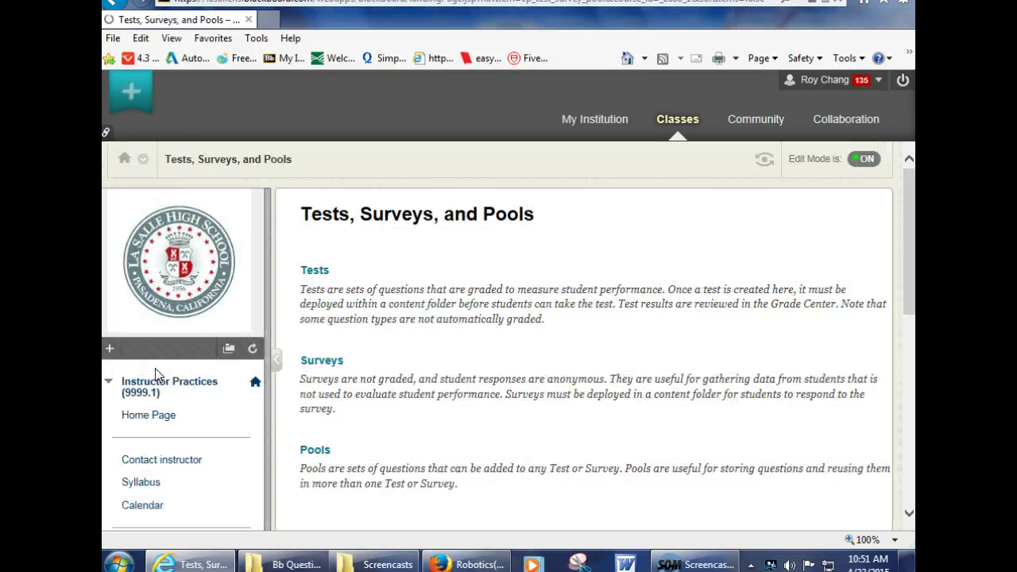
{"action": "left_click", "coordinate": [316, 271]}
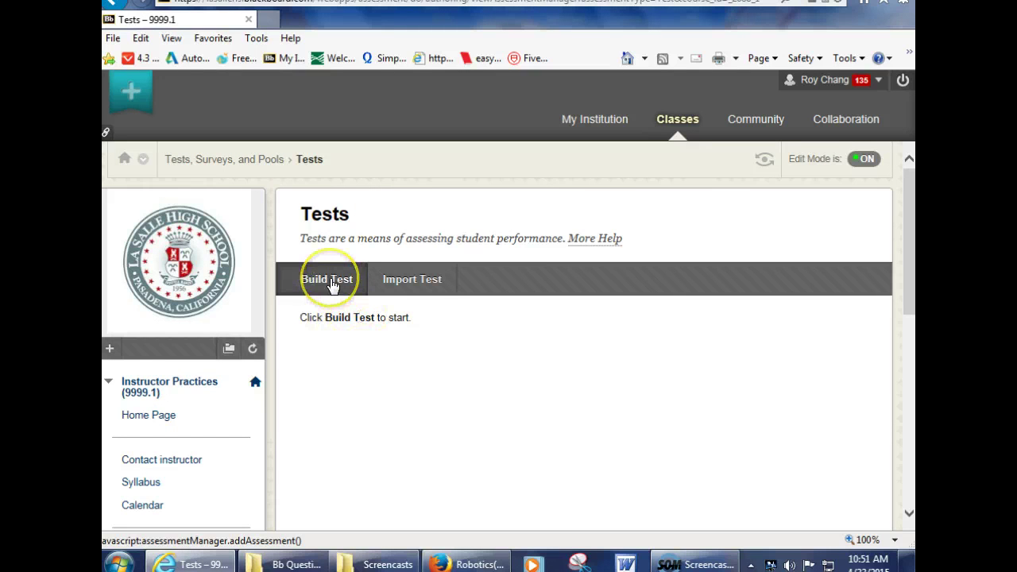
{"action": "left_click", "coordinate": [332, 287]}
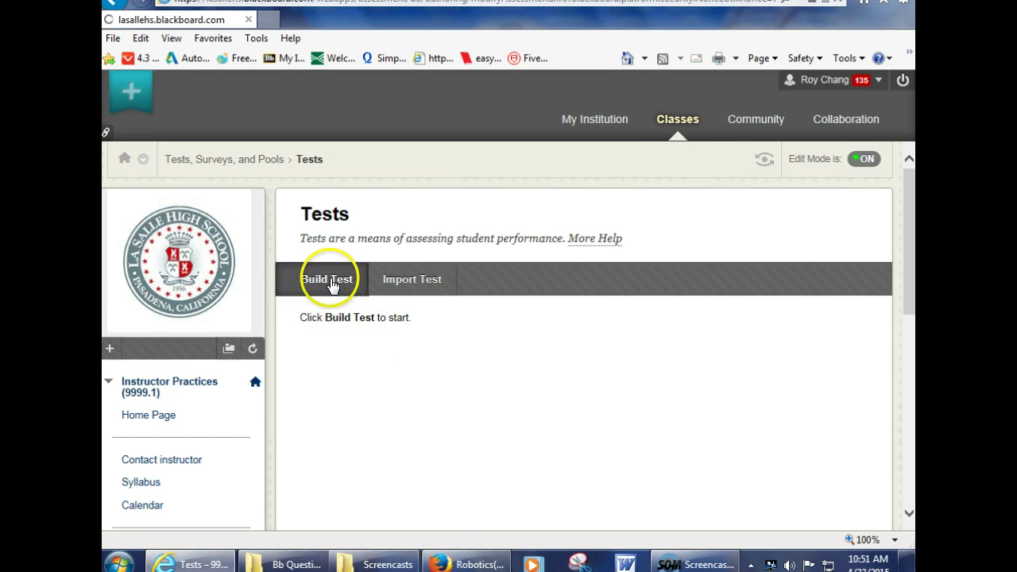
Step: Name the new test "Sample test for Unit 1", leave its description and instructions empty, and submit it
{"action": "left_click", "coordinate": [475, 390]}
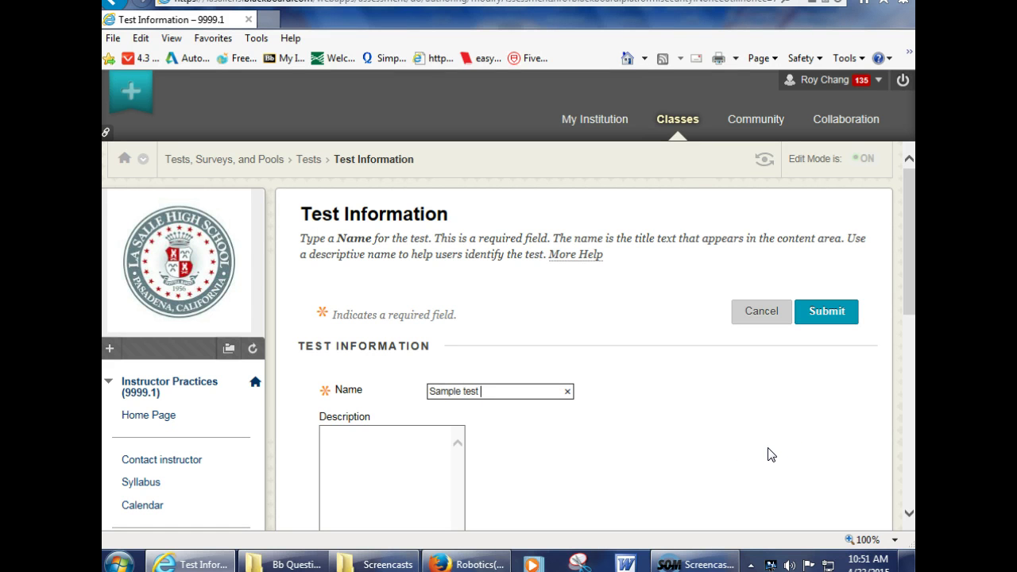
{"action": "type", "text": "Sample test for J"}
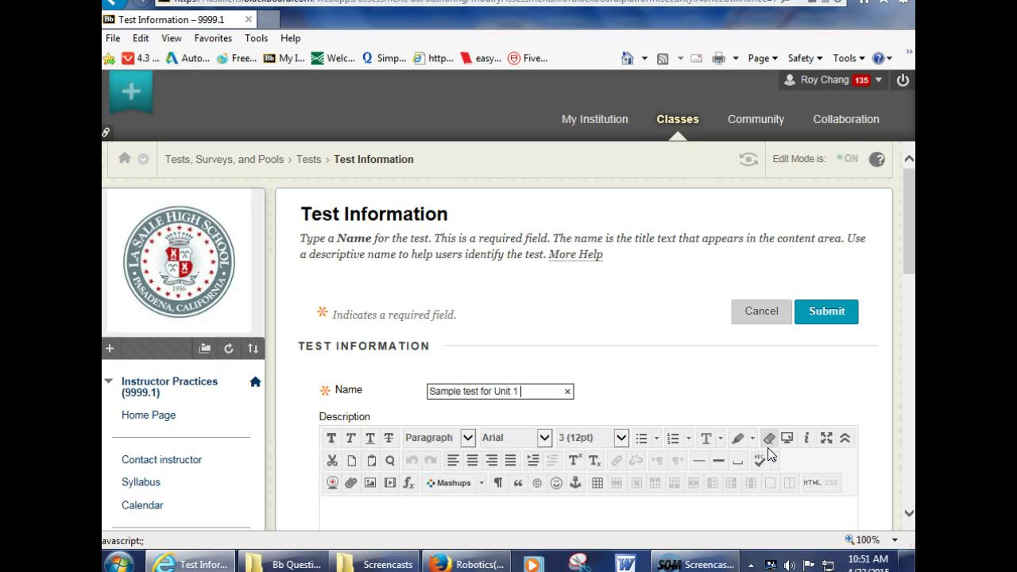
{"action": "scroll", "coordinate": [659, 390], "scroll_direction": "down", "scroll_amount": 3}
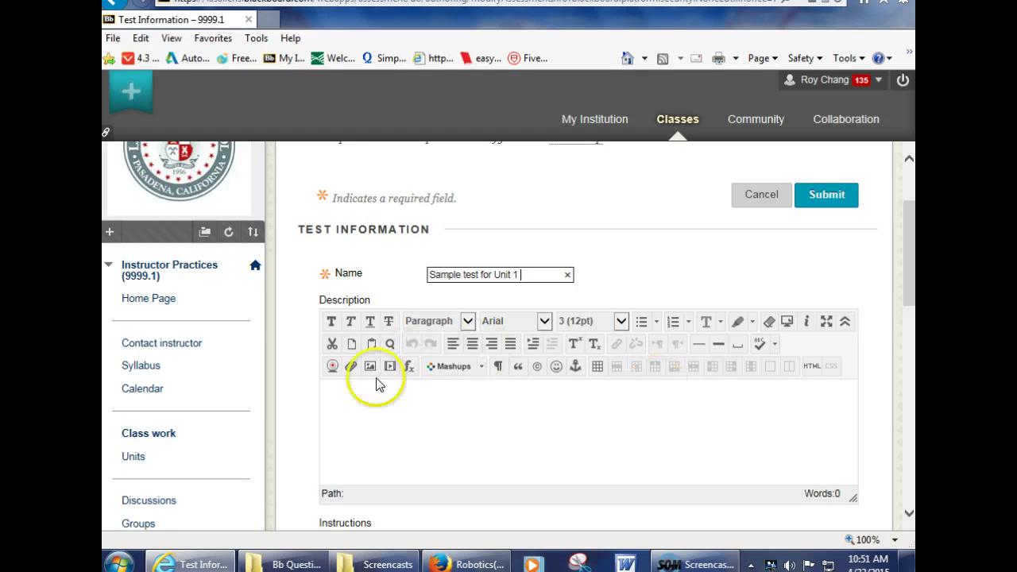
{"action": "left_click", "coordinate": [388, 400]}
{"action": "scroll", "coordinate": [427, 397], "scroll_direction": "down", "scroll_amount": 6}
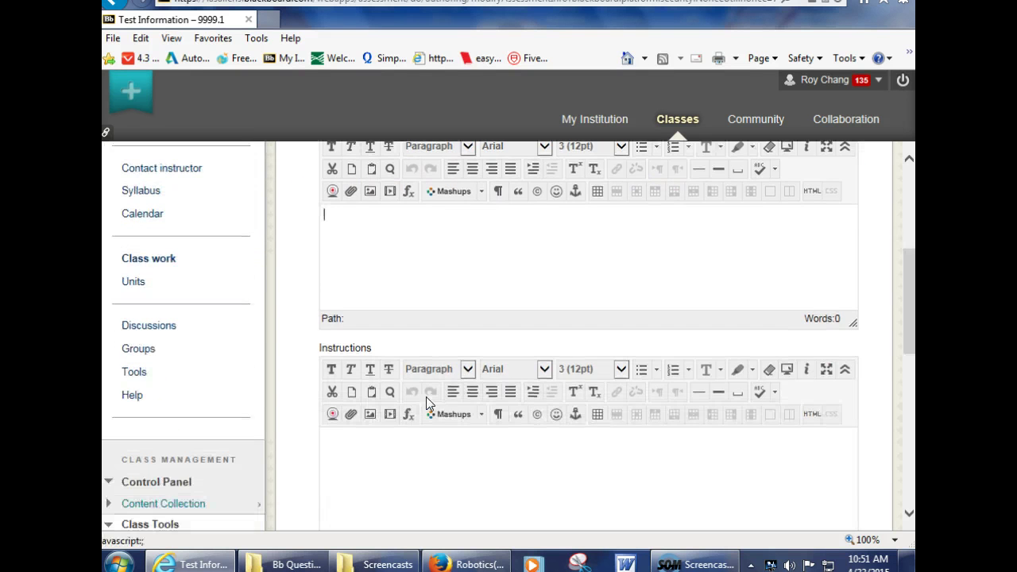
{"action": "left_click", "coordinate": [356, 446]}
{"action": "scroll", "coordinate": [413, 397], "scroll_direction": "down", "scroll_amount": 3}
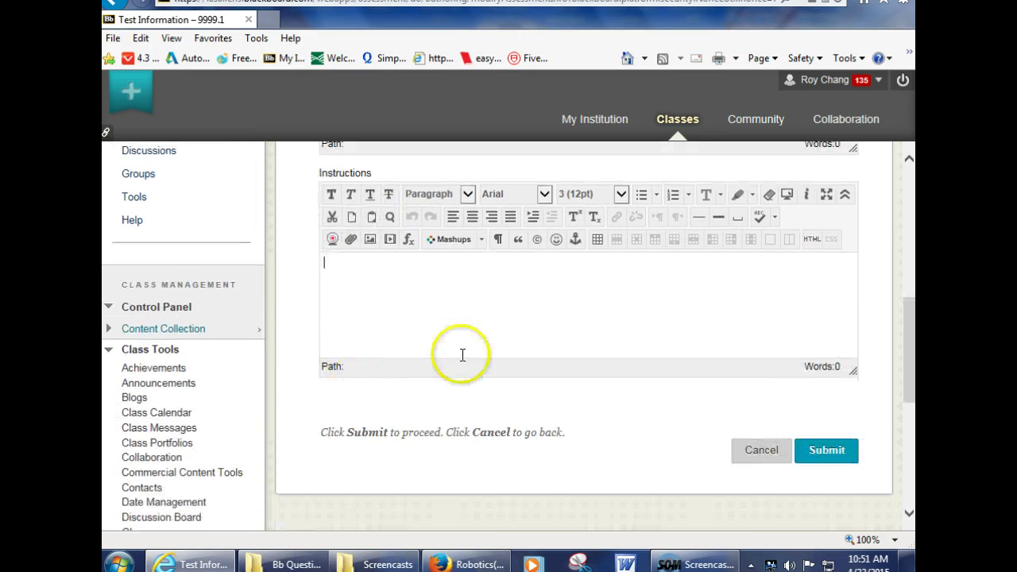
{"action": "left_click", "coordinate": [829, 453]}
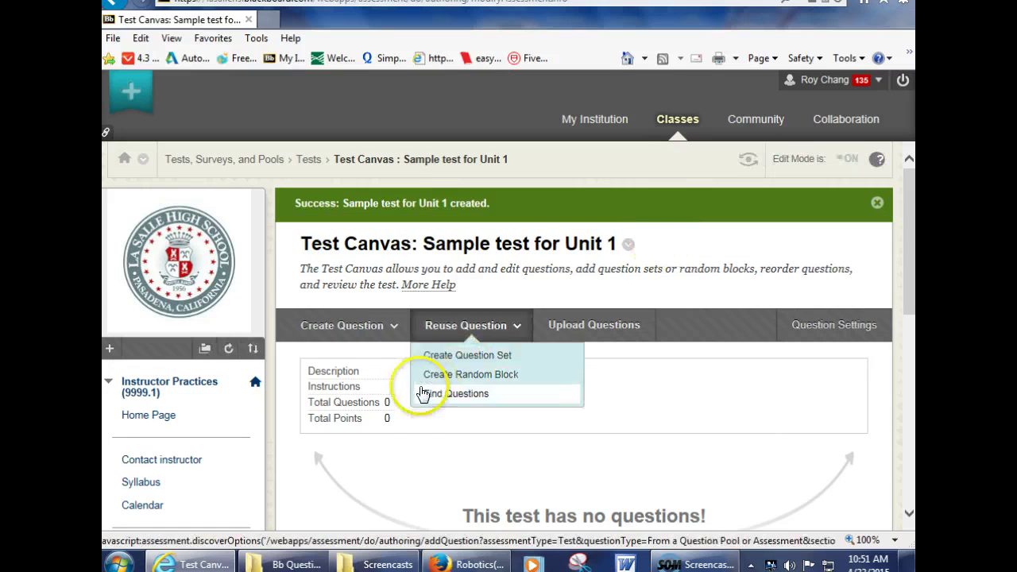
Step: Find existing questions in the pool "sample pool for video" and add all of them to the test as copies
{"action": "mouse_move", "coordinate": [344, 341]}
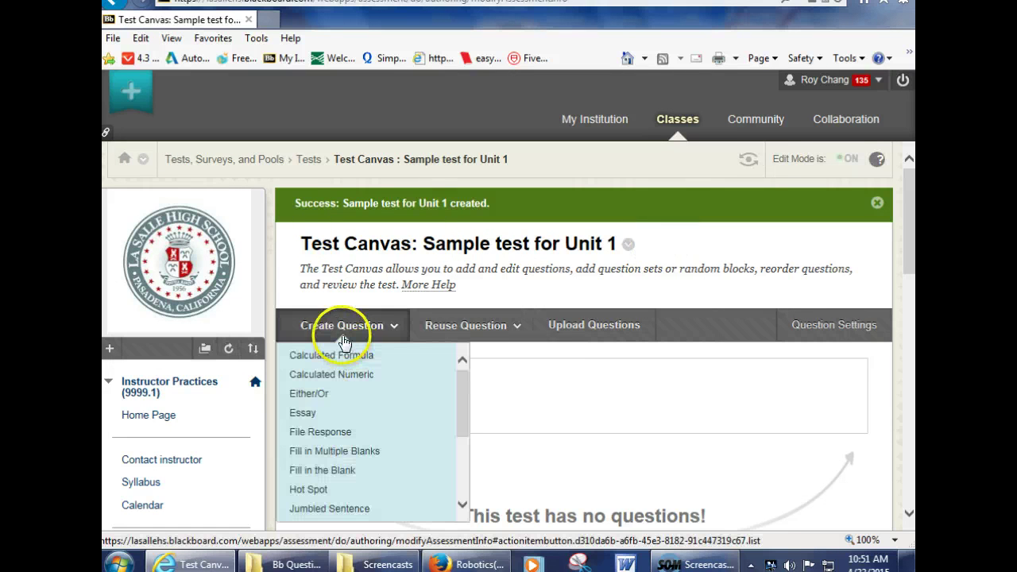
{"action": "scroll", "coordinate": [348, 452], "scroll_direction": "down", "scroll_amount": 1}
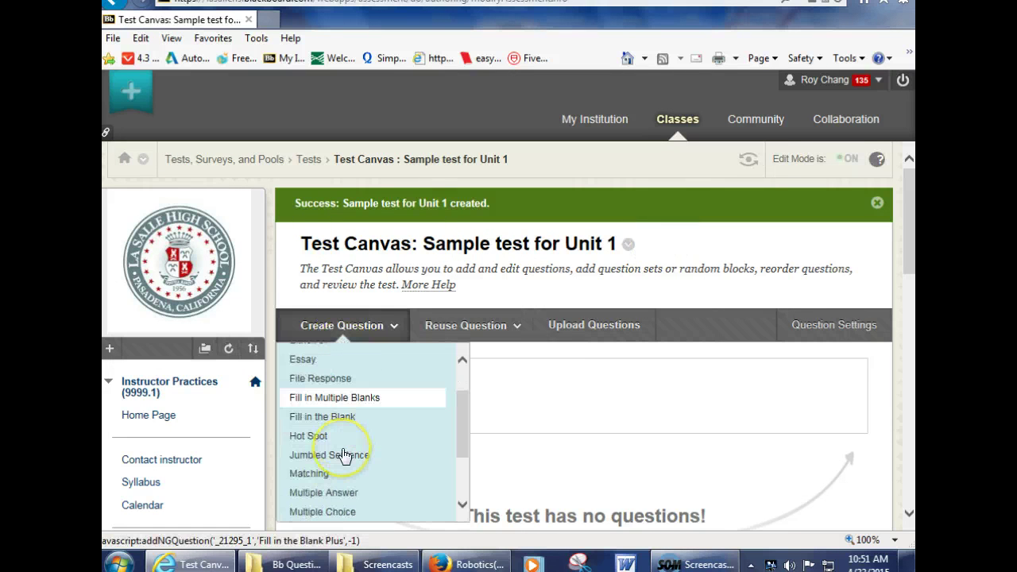
{"action": "mouse_move", "coordinate": [441, 328]}
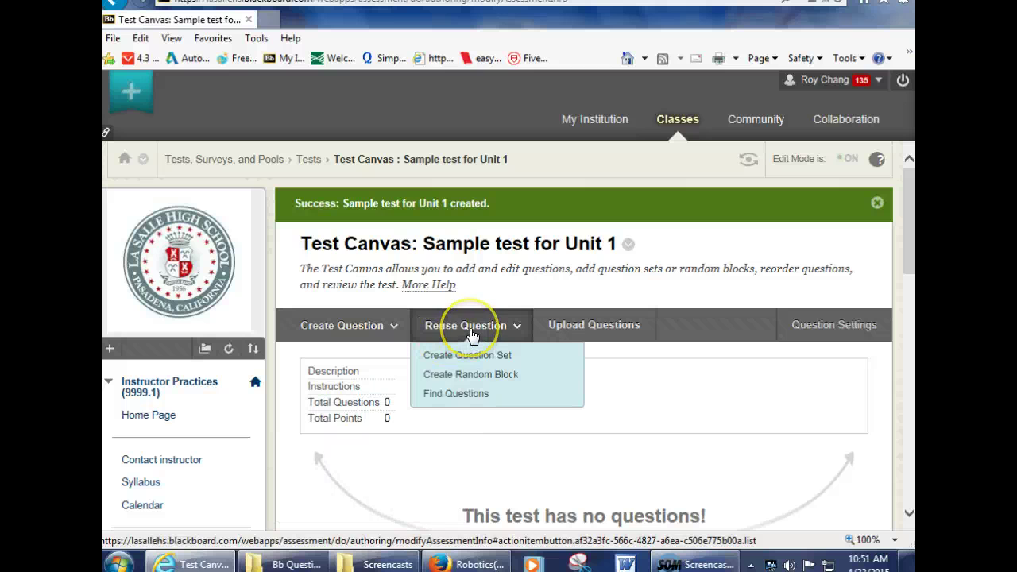
{"action": "left_click", "coordinate": [468, 397]}
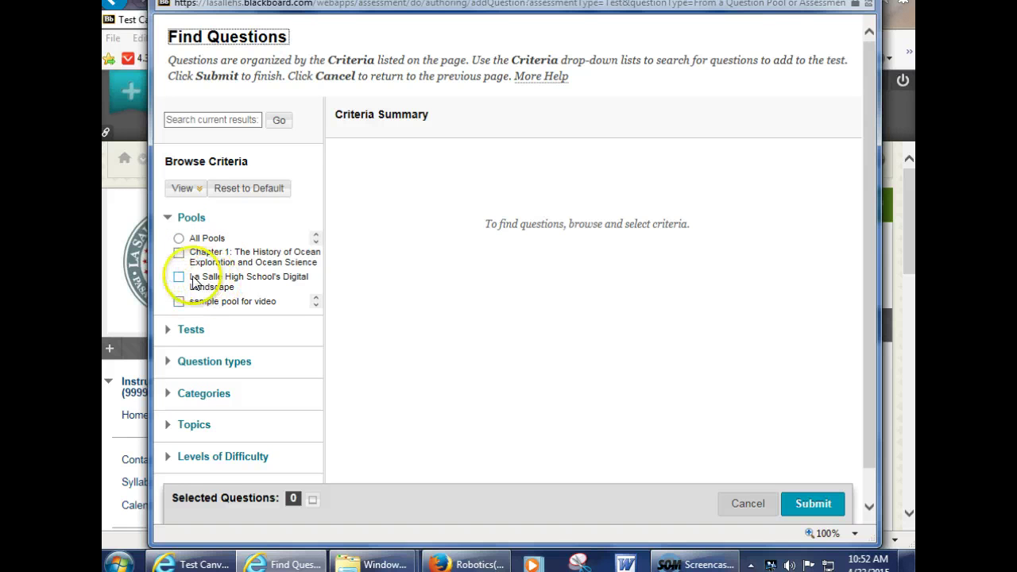
{"action": "left_click", "coordinate": [179, 302]}
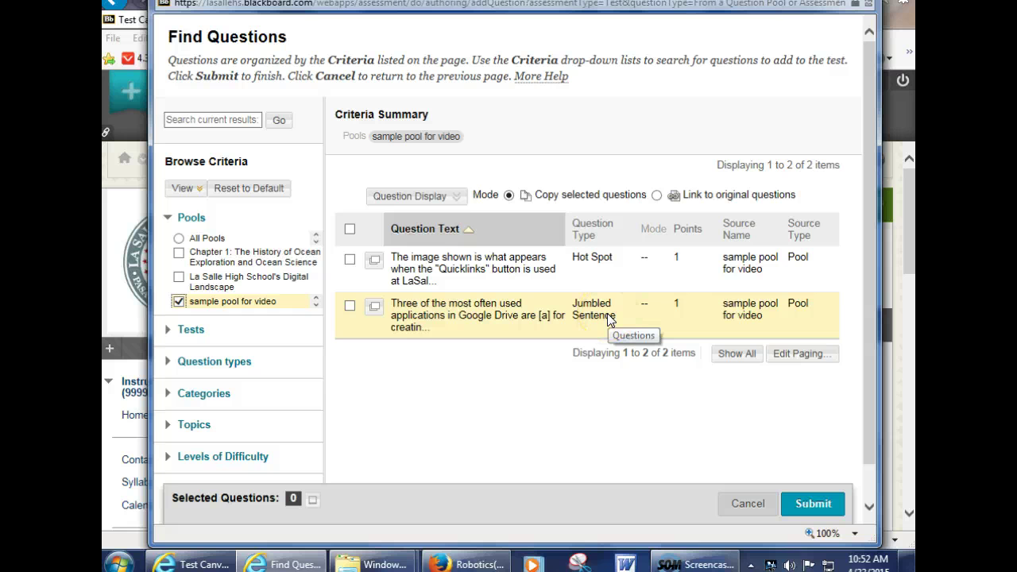
{"action": "left_click", "coordinate": [349, 229]}
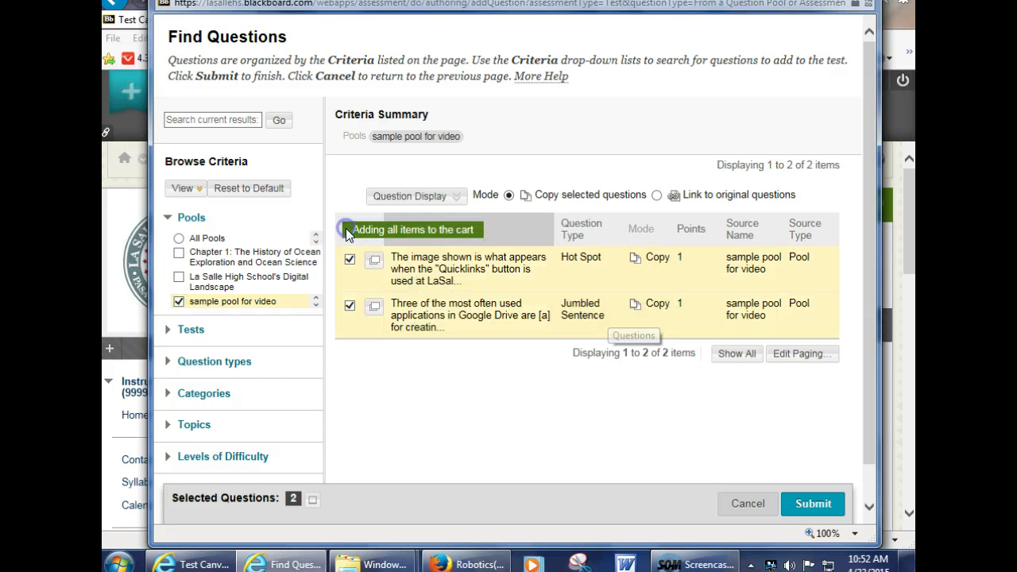
{"action": "left_click", "coordinate": [373, 307]}
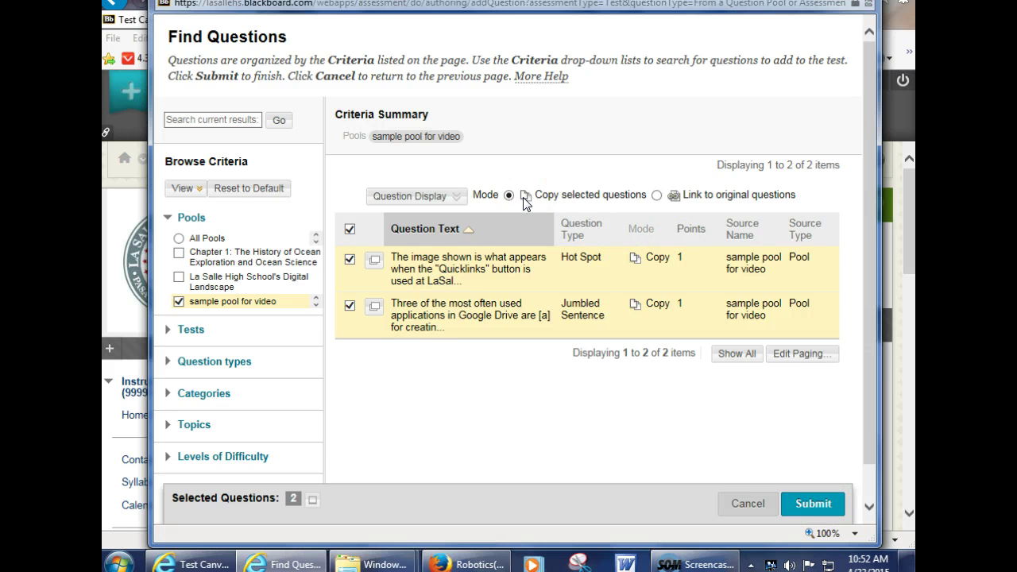
{"action": "left_click", "coordinate": [812, 506]}
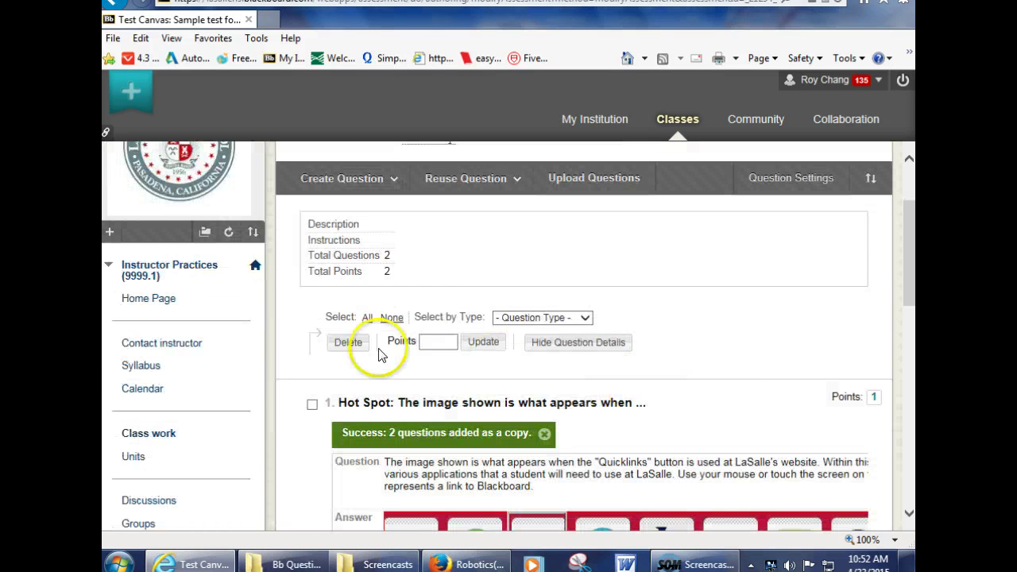
Step: Examine the added questions and their point values on the test canvas, and return to the Tests list
{"action": "scroll", "coordinate": [681, 334], "scroll_direction": "down", "scroll_amount": 3}
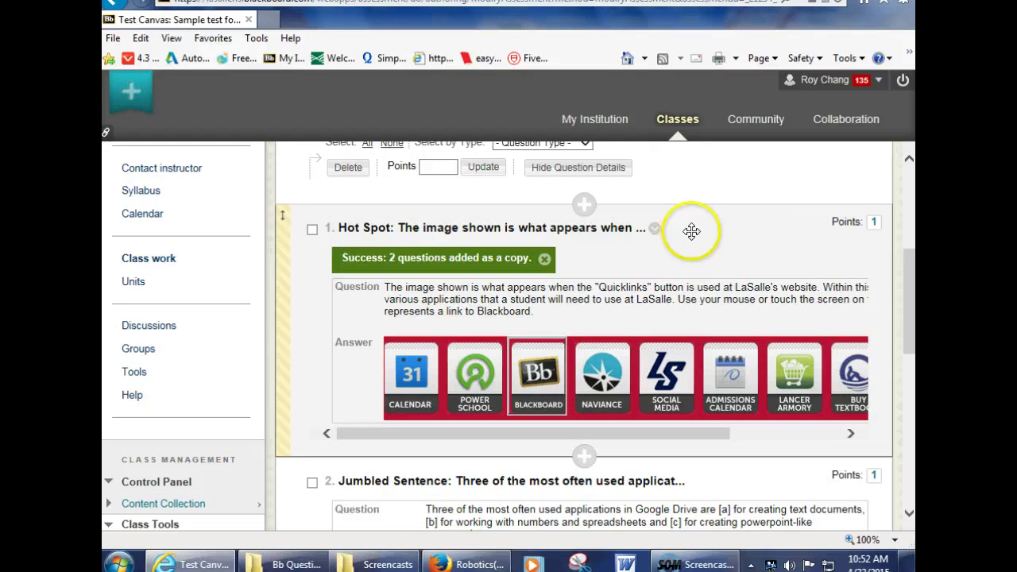
{"action": "scroll", "coordinate": [818, 238], "scroll_direction": "down", "scroll_amount": 2}
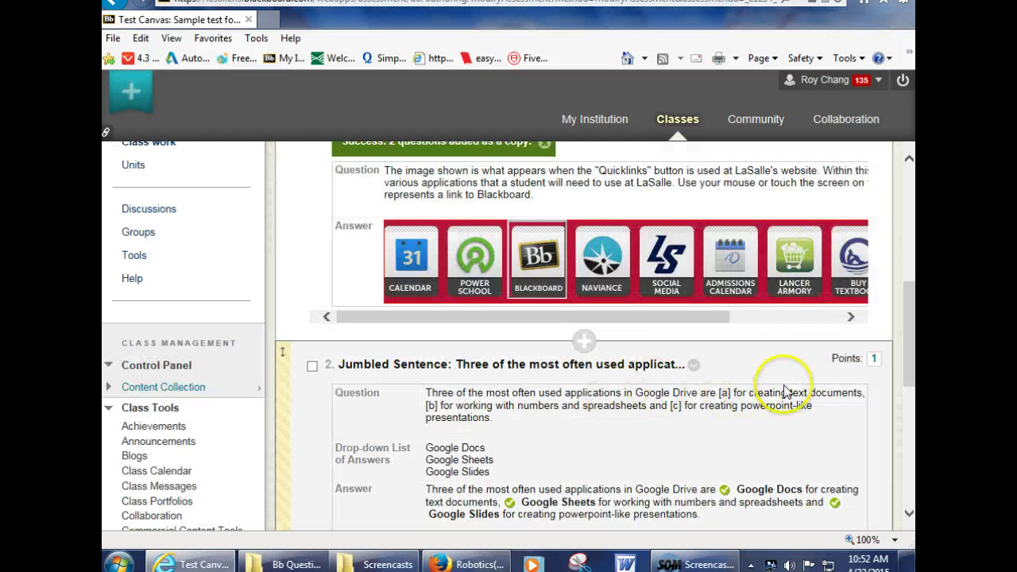
{"action": "scroll", "coordinate": [785, 393], "scroll_direction": "down", "scroll_amount": 3}
{"action": "scroll", "coordinate": [783, 386], "scroll_direction": "up", "scroll_amount": 2}
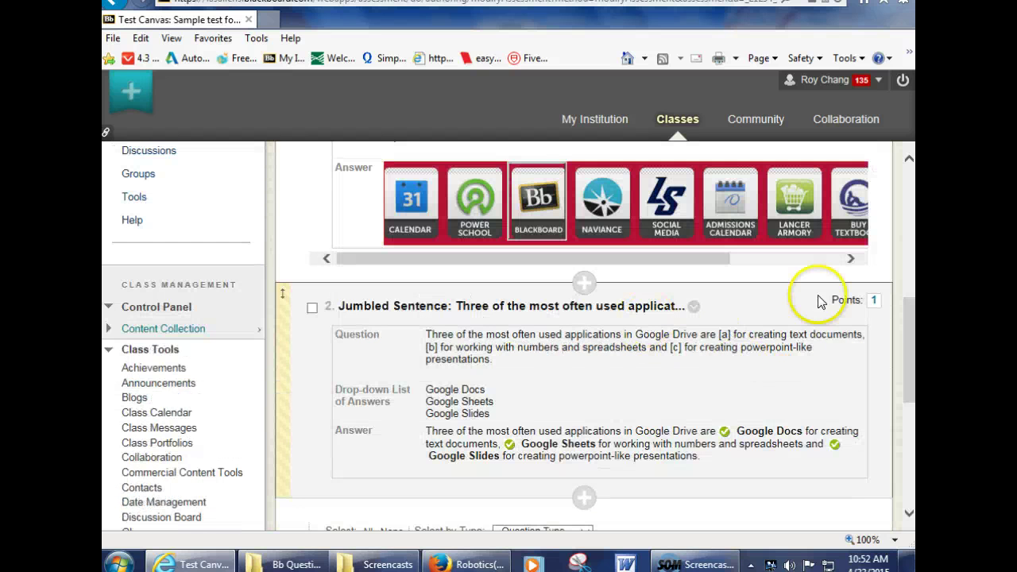
{"action": "left_click", "coordinate": [872, 302]}
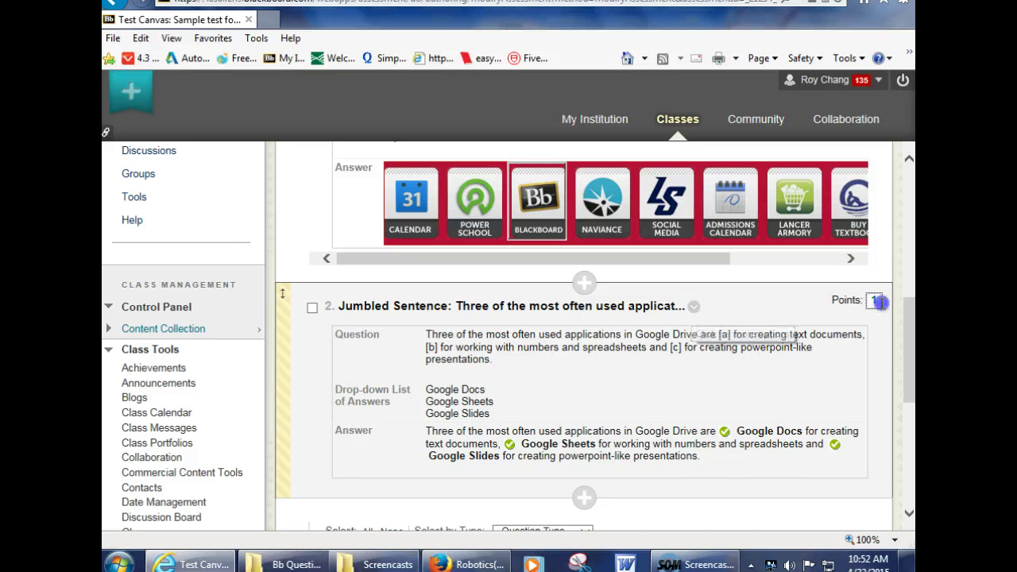
{"action": "left_click", "coordinate": [872, 302]}
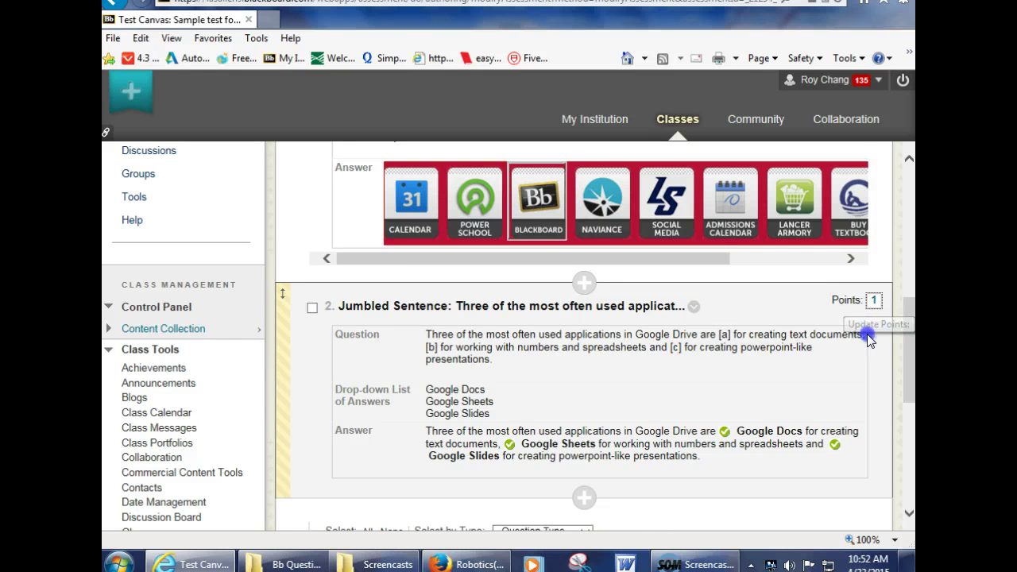
{"action": "scroll", "coordinate": [580, 417], "scroll_direction": "down", "scroll_amount": 2}
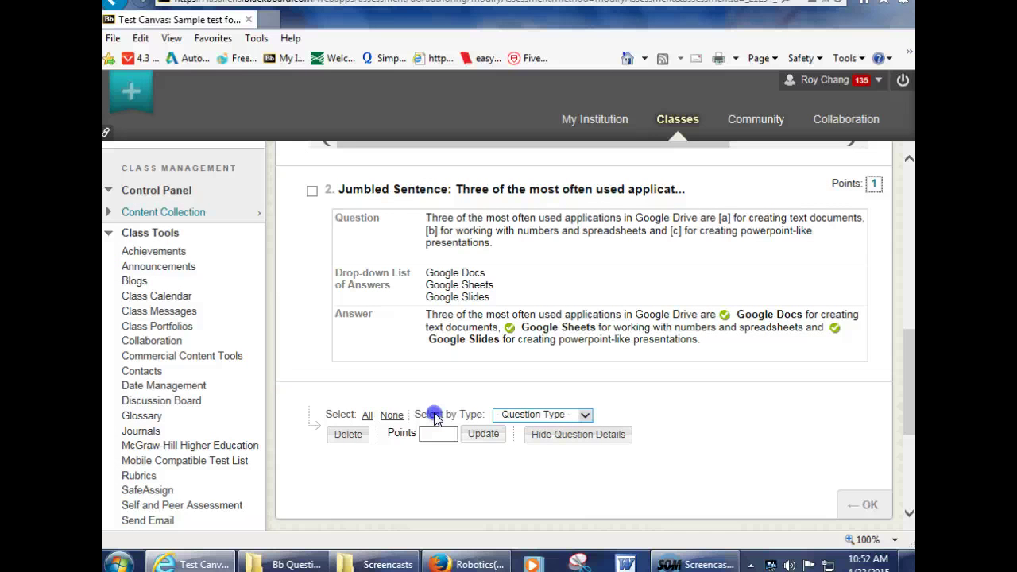
{"action": "scroll", "coordinate": [434, 415], "scroll_direction": "up", "scroll_amount": 5}
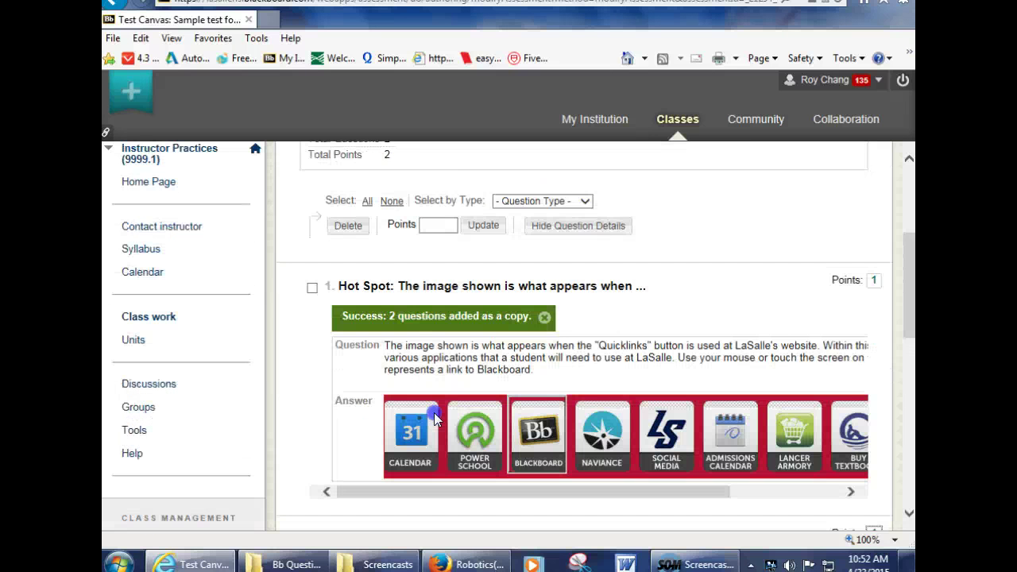
{"action": "scroll", "coordinate": [445, 417], "scroll_direction": "down", "scroll_amount": 5}
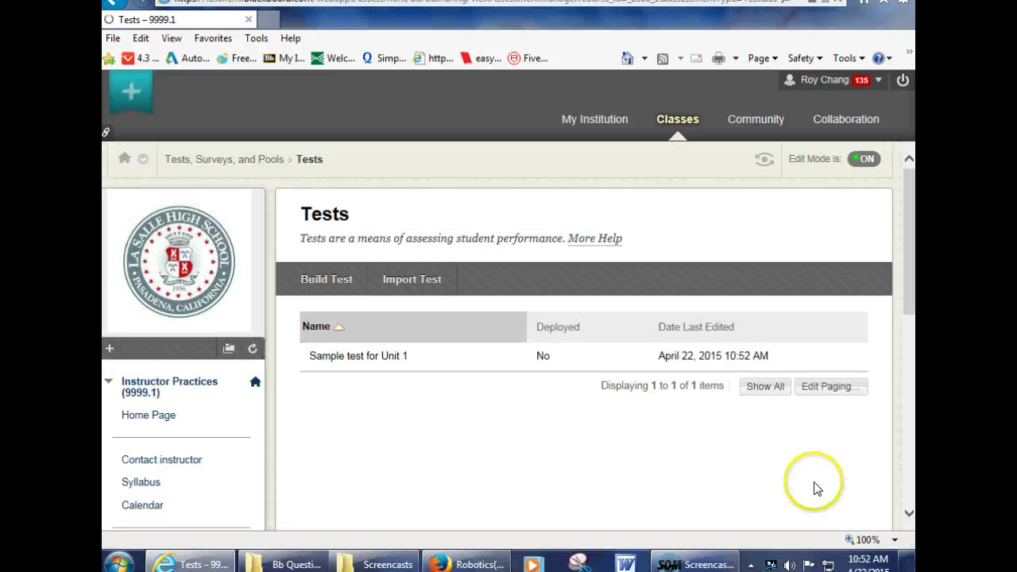
Step: Open the Unit 1 folder in the class's Units content area
{"action": "mouse_move", "coordinate": [330, 359]}
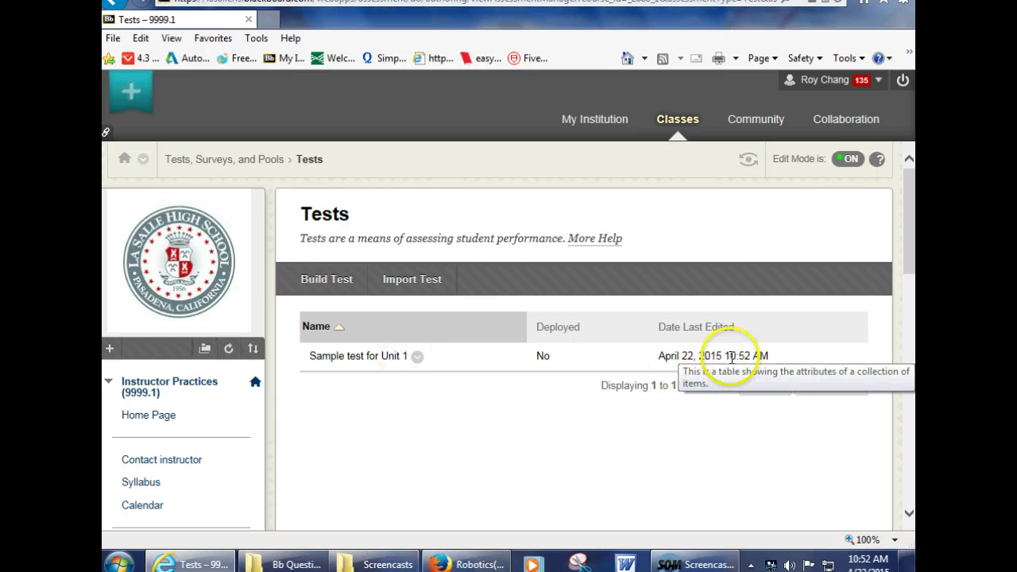
{"action": "scroll", "coordinate": [397, 433], "scroll_direction": "down", "scroll_amount": 2}
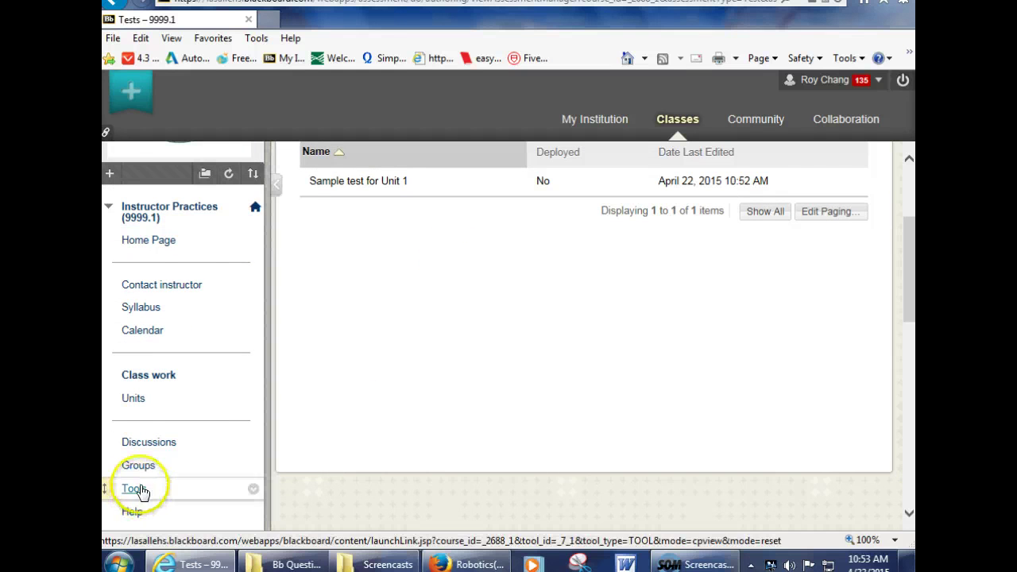
{"action": "scroll", "coordinate": [144, 478], "scroll_direction": "up", "scroll_amount": 2}
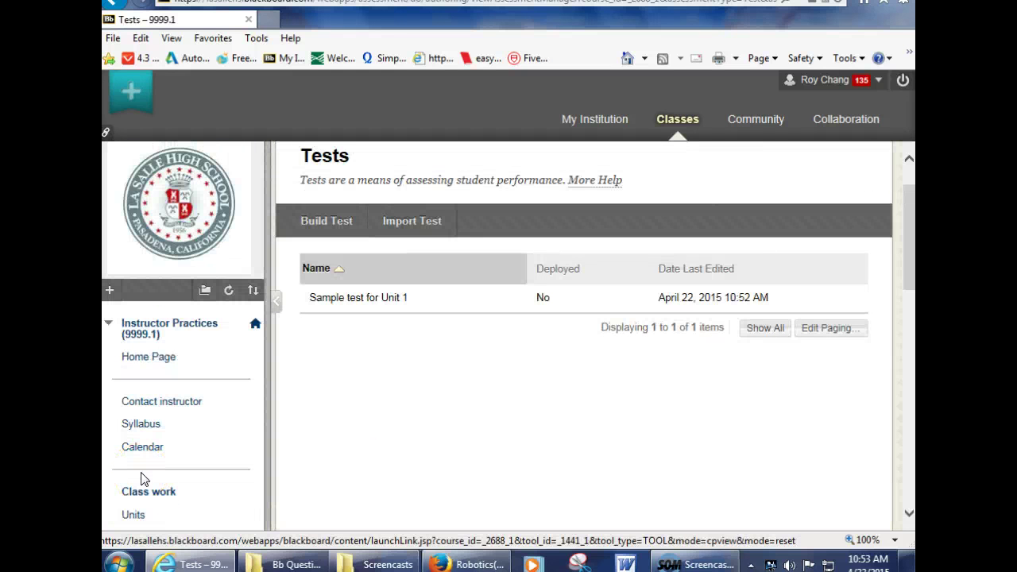
{"action": "scroll", "coordinate": [134, 463], "scroll_direction": "down", "scroll_amount": 1}
{"action": "left_click", "coordinate": [136, 459]}
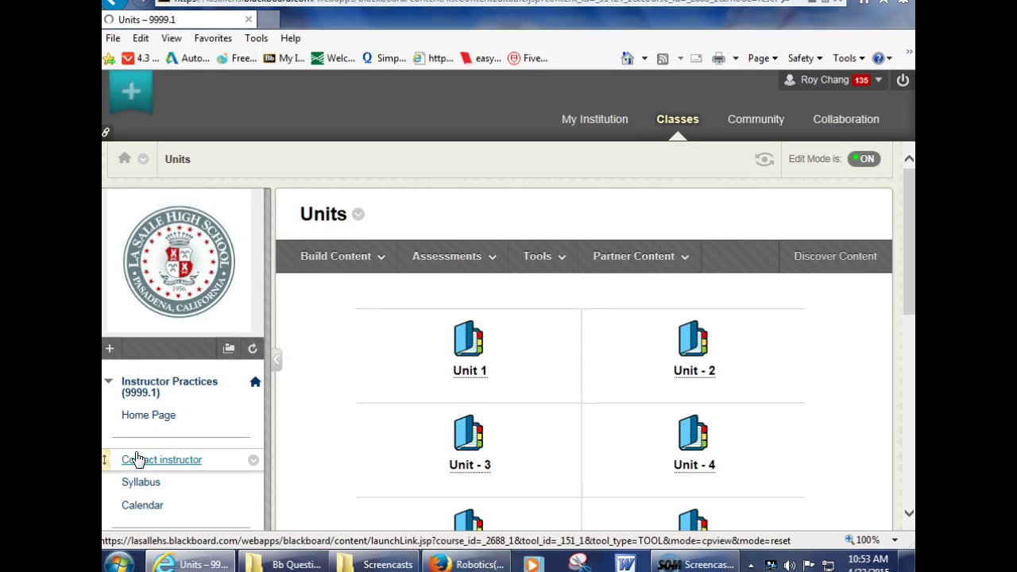
{"action": "left_click", "coordinate": [468, 372]}
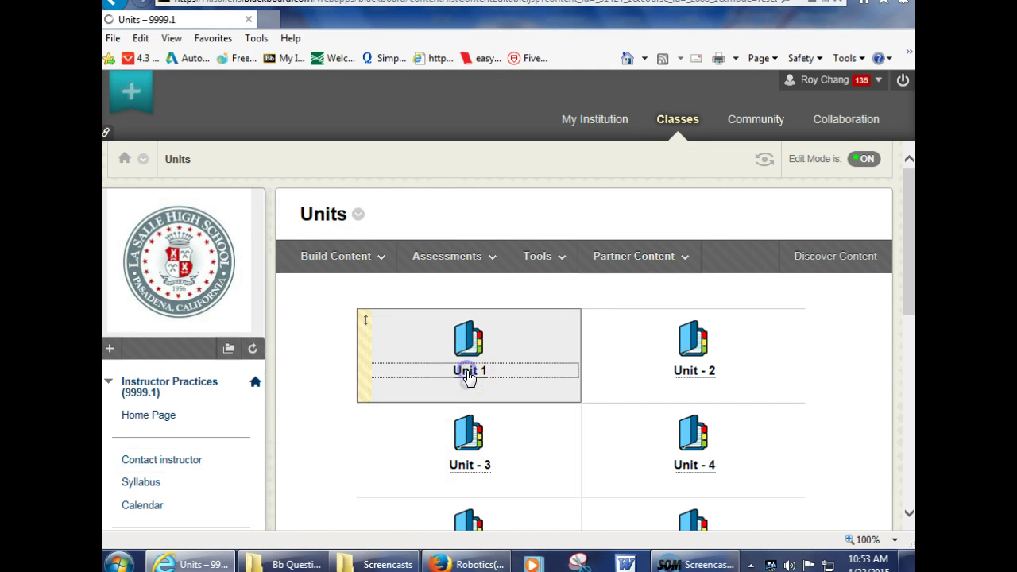
Step: Add the existing test "Sample test for Unit 1" to Unit 1 as a test assessment and submit it
{"action": "left_click", "coordinate": [493, 264]}
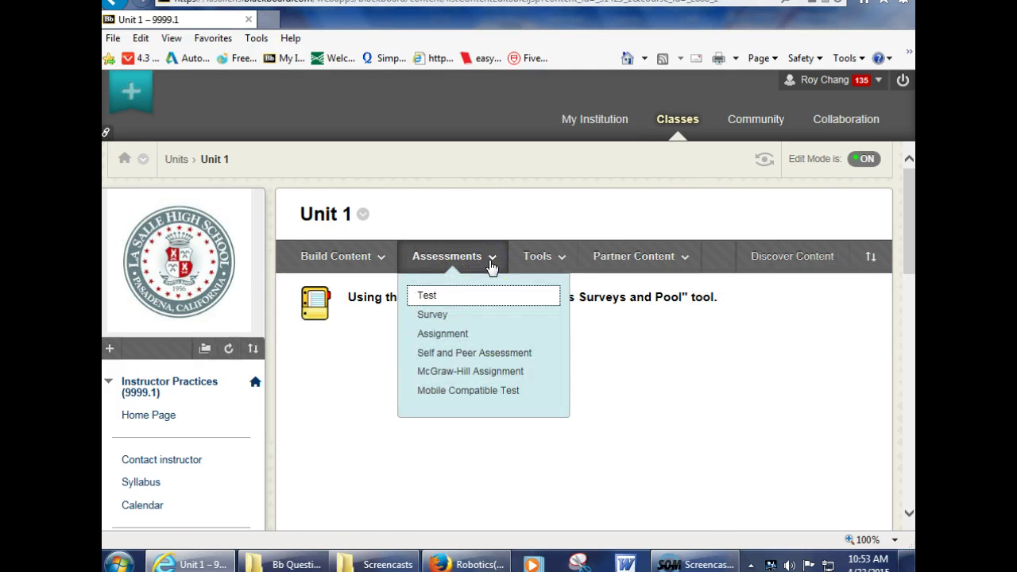
{"action": "left_click", "coordinate": [434, 298]}
{"action": "scroll", "coordinate": [441, 325], "scroll_direction": "down", "scroll_amount": 3}
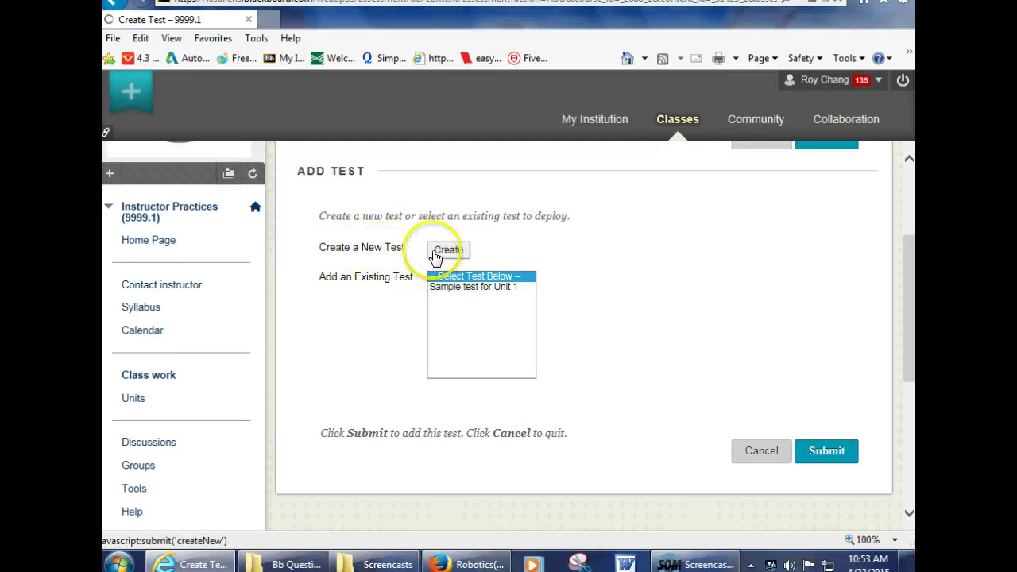
{"action": "left_click", "coordinate": [449, 289]}
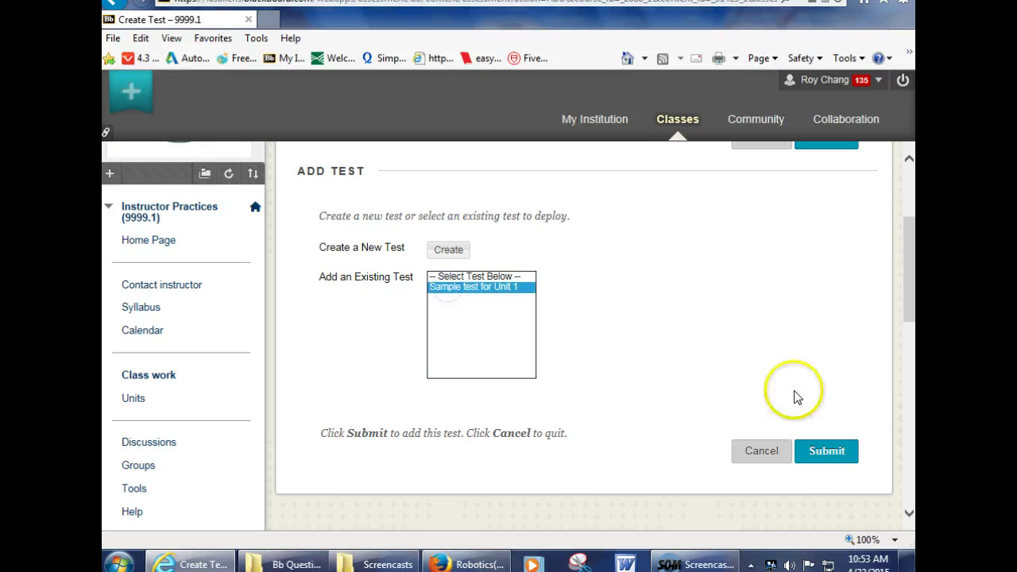
{"action": "left_click", "coordinate": [844, 451]}
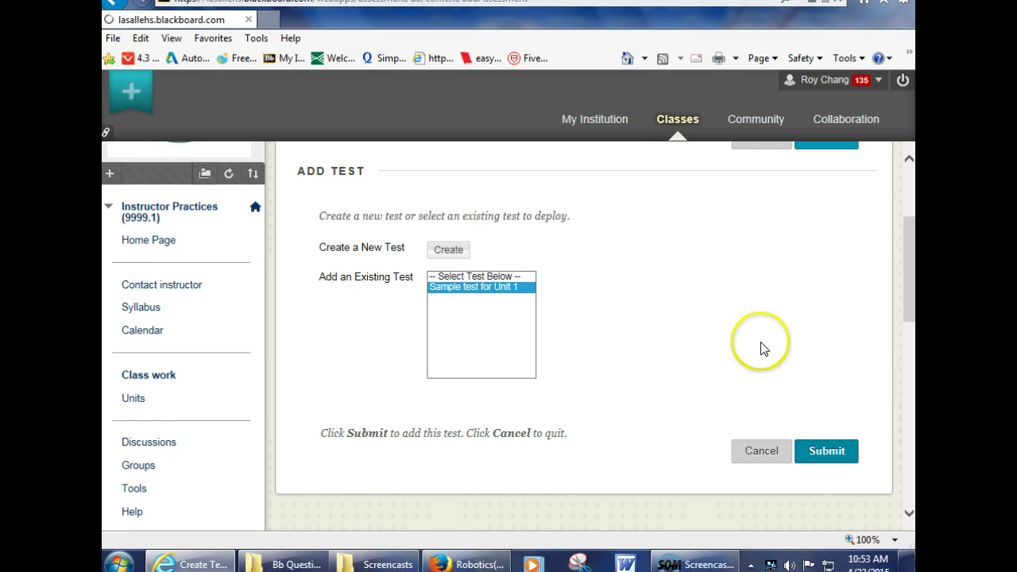
Step: In the test options, make the link to the test available
{"action": "scroll", "coordinate": [600, 380], "scroll_direction": "down", "scroll_amount": 3}
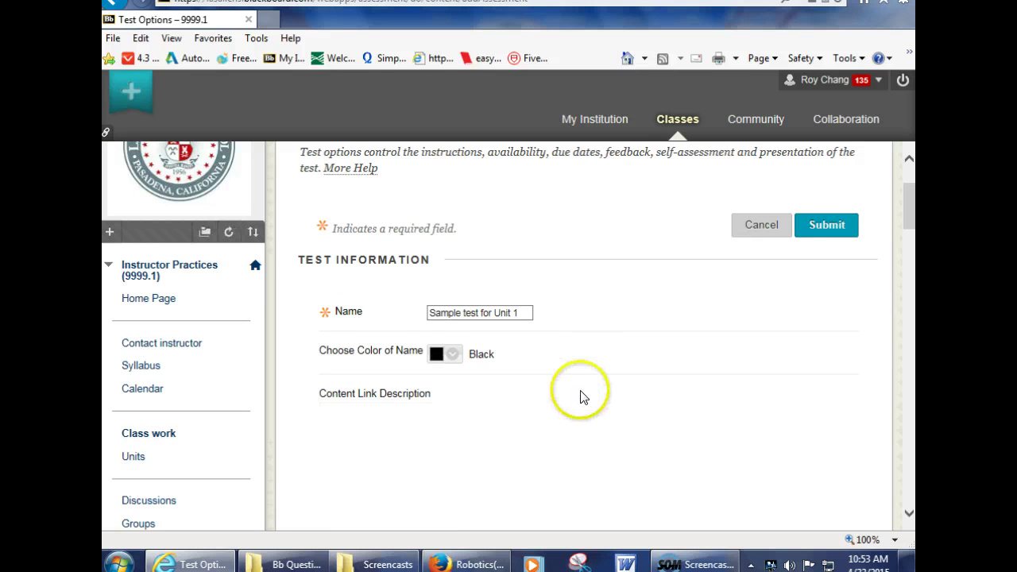
{"action": "scroll", "coordinate": [588, 354], "scroll_direction": "down", "scroll_amount": 3}
{"action": "left_click", "coordinate": [386, 380]}
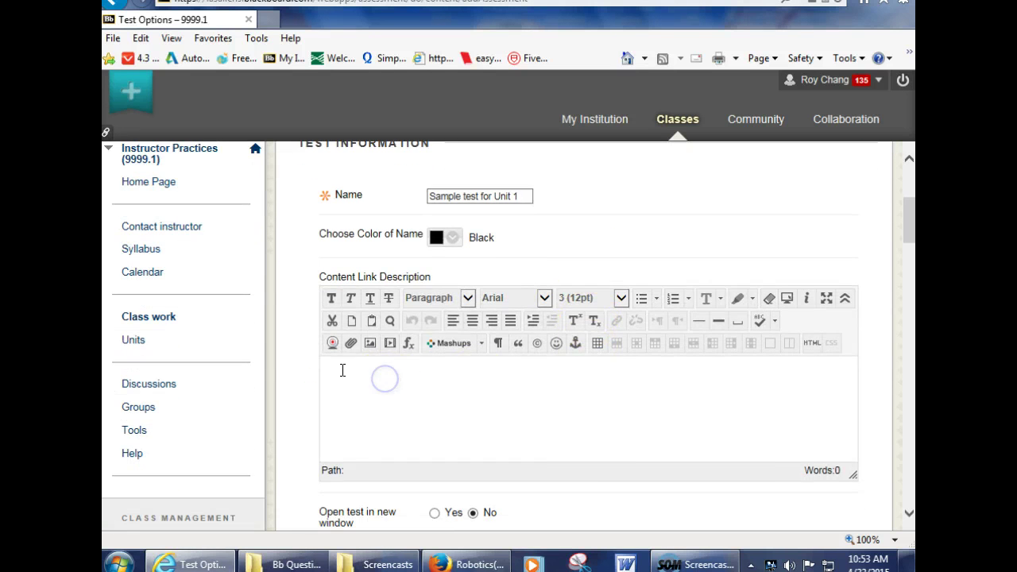
{"action": "scroll", "coordinate": [554, 423], "scroll_direction": "down", "scroll_amount": 3}
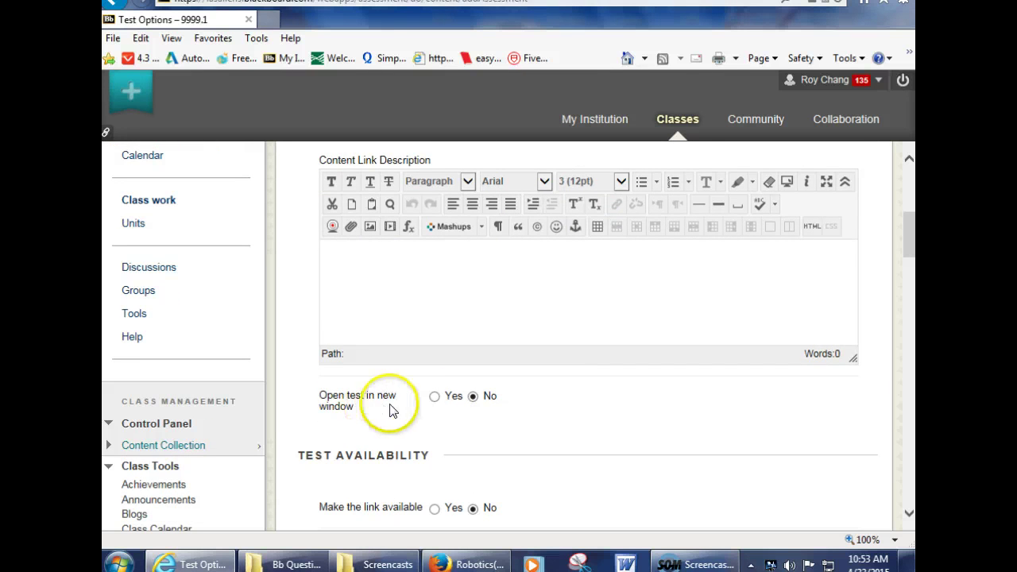
{"action": "scroll", "coordinate": [583, 404], "scroll_direction": "down", "scroll_amount": 3}
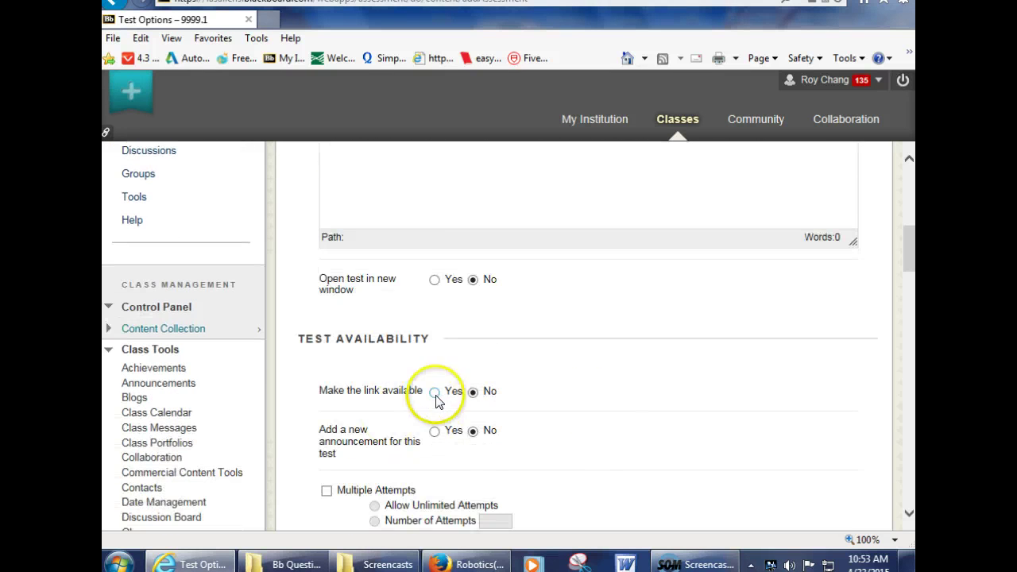
{"action": "scroll", "coordinate": [578, 392], "scroll_direction": "down", "scroll_amount": 3}
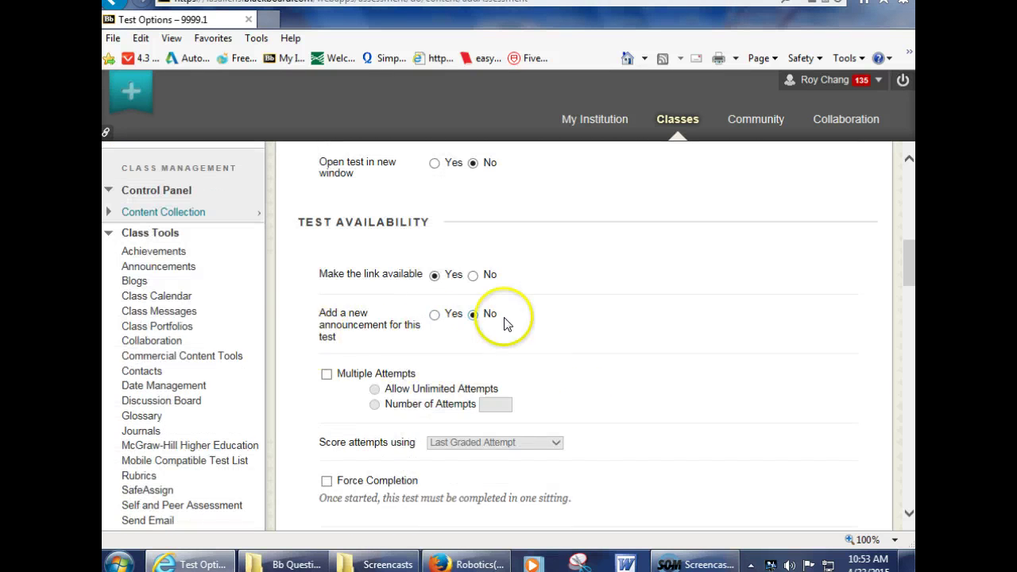
Step: Allow multiple attempts with unlimited tries and score the attempts using the Highest Grade
{"action": "scroll", "coordinate": [509, 325], "scroll_direction": "down", "scroll_amount": 2}
{"action": "scroll", "coordinate": [346, 342], "scroll_direction": "down", "scroll_amount": 2}
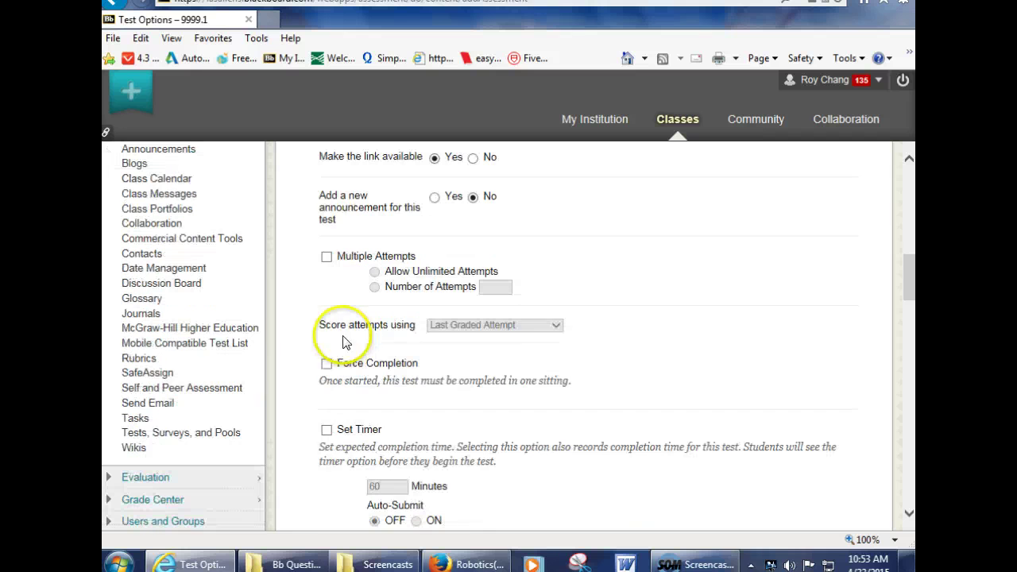
{"action": "left_click", "coordinate": [327, 256]}
{"action": "scroll", "coordinate": [592, 318], "scroll_direction": "down", "scroll_amount": 2}
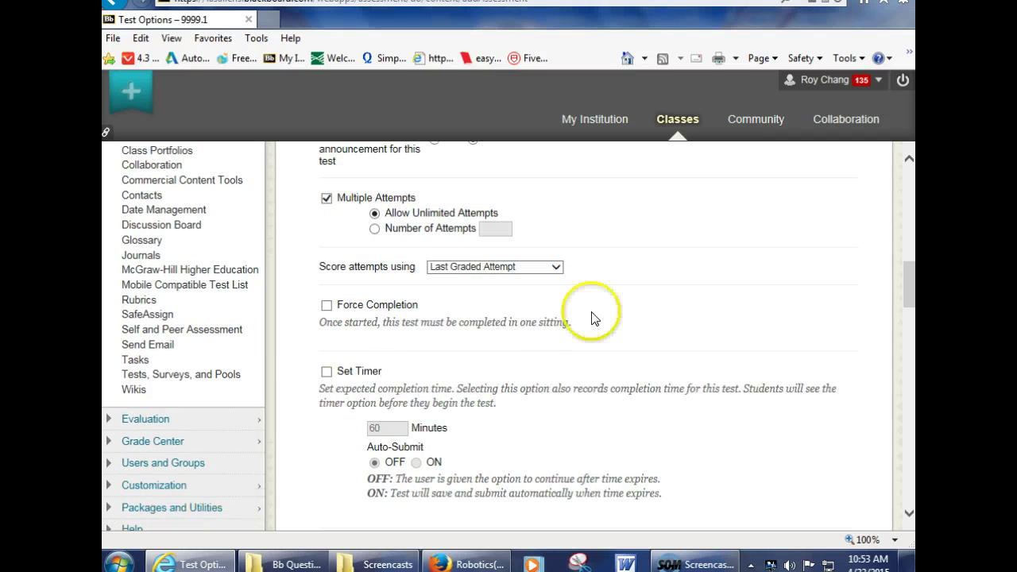
{"action": "left_click", "coordinate": [555, 267]}
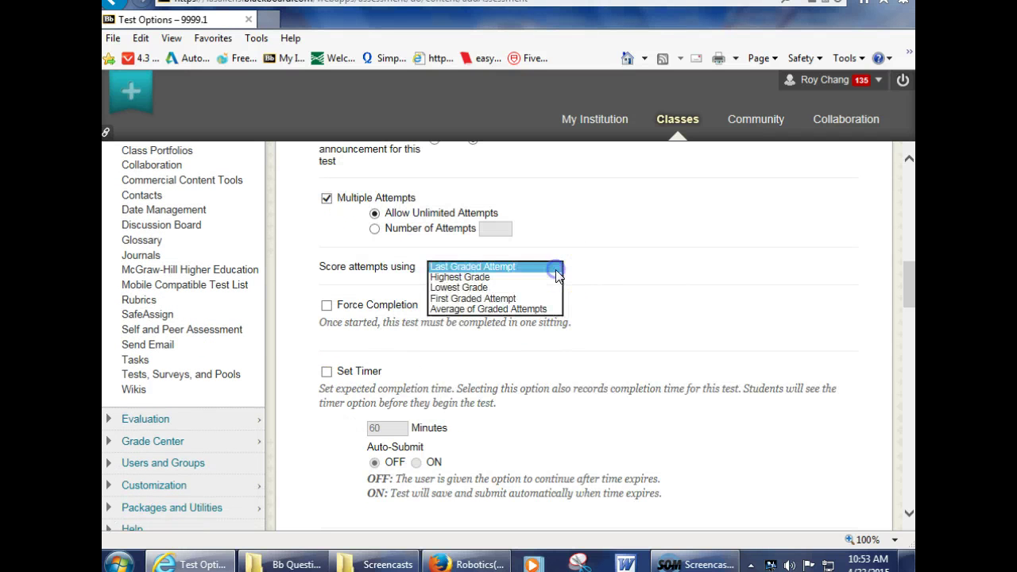
{"action": "left_click", "coordinate": [477, 277]}
Step: Examine the remaining test options for timer, display dates, password, availability exceptions, due date and self-assessment
{"action": "scroll", "coordinate": [445, 400], "scroll_direction": "down", "scroll_amount": 2}
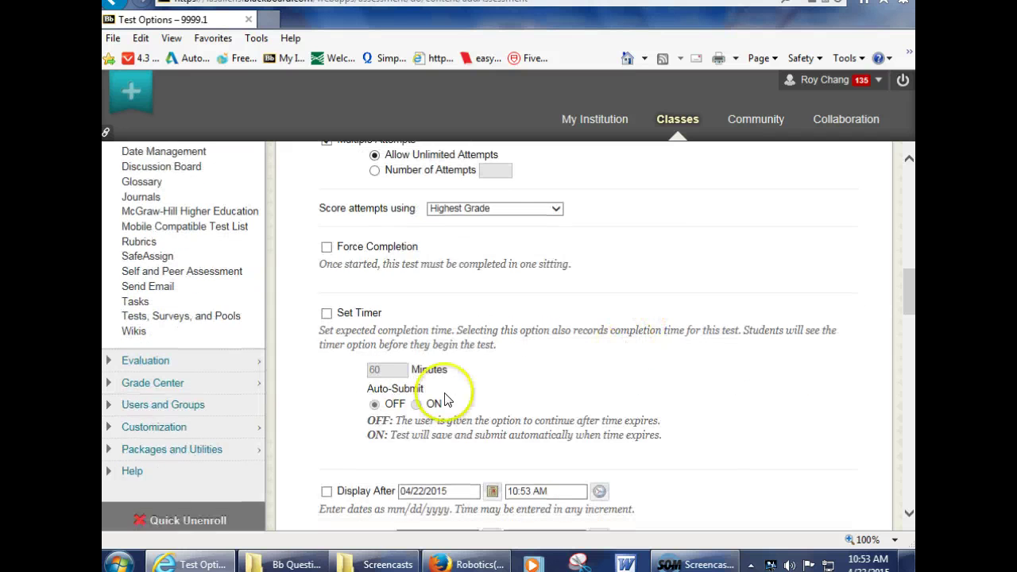
{"action": "scroll", "coordinate": [393, 329], "scroll_direction": "down", "scroll_amount": 3}
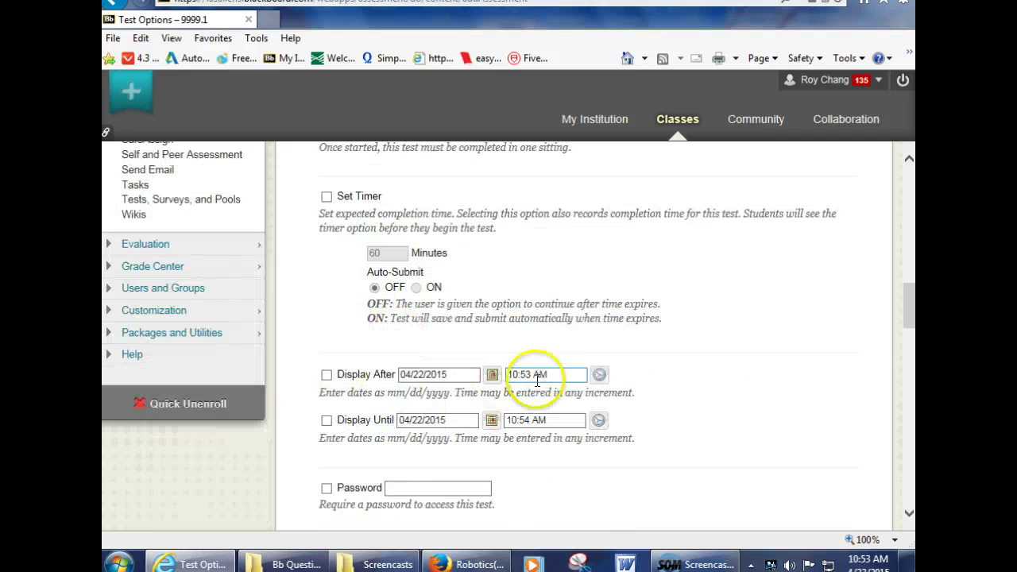
{"action": "scroll", "coordinate": [509, 429], "scroll_direction": "down", "scroll_amount": 3}
{"action": "scroll", "coordinate": [479, 393], "scroll_direction": "down", "scroll_amount": 4}
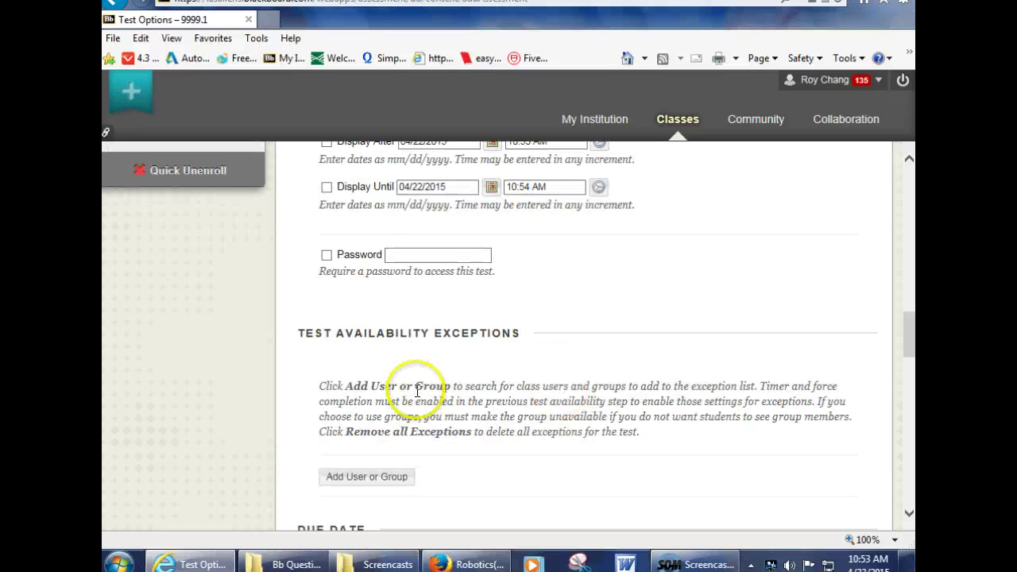
{"action": "scroll", "coordinate": [547, 313], "scroll_direction": "down", "scroll_amount": 1}
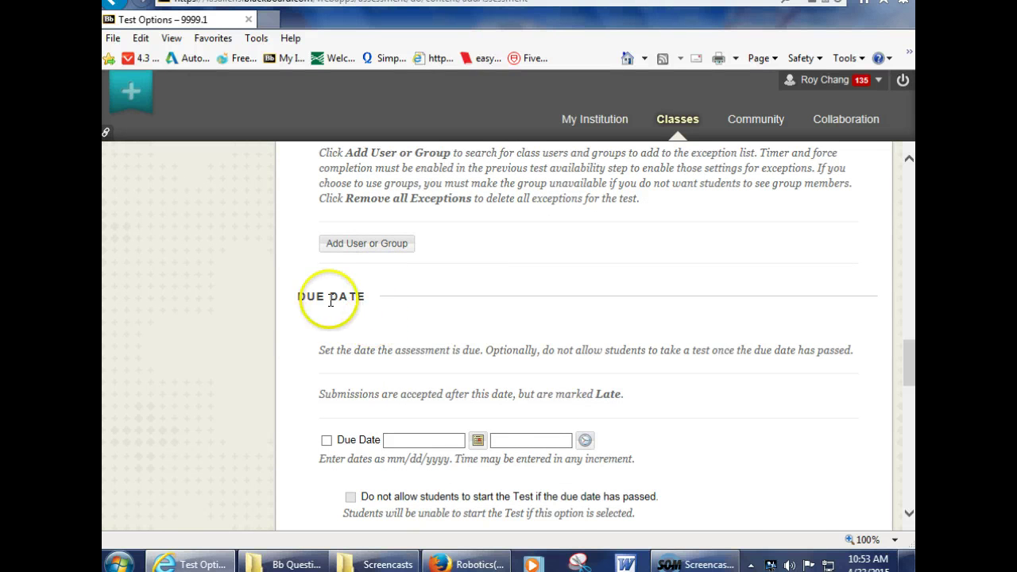
{"action": "scroll", "coordinate": [644, 374], "scroll_direction": "down", "scroll_amount": 2}
{"action": "scroll", "coordinate": [645, 373], "scroll_direction": "down", "scroll_amount": 2}
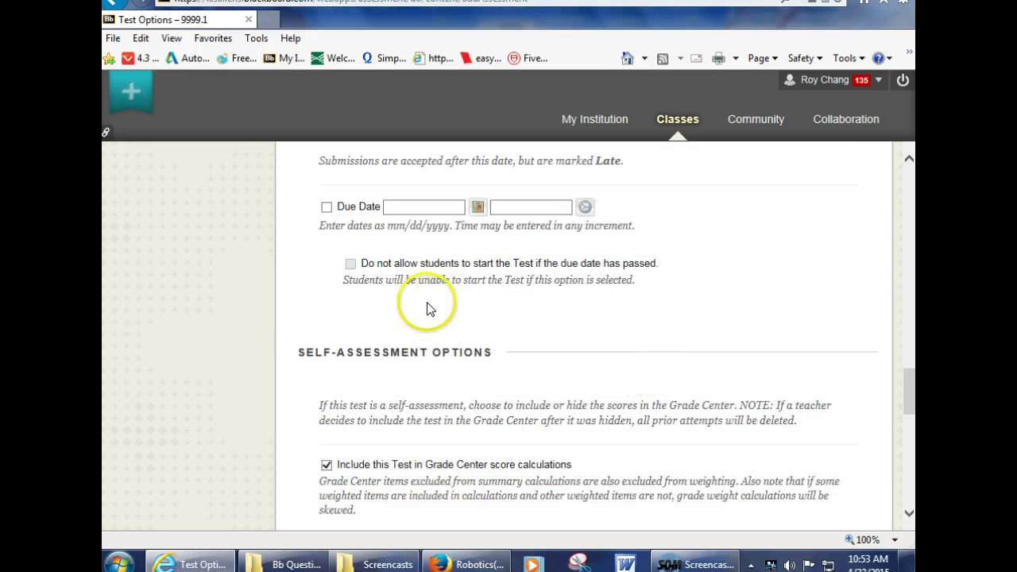
{"action": "scroll", "coordinate": [720, 334], "scroll_direction": "down", "scroll_amount": 2}
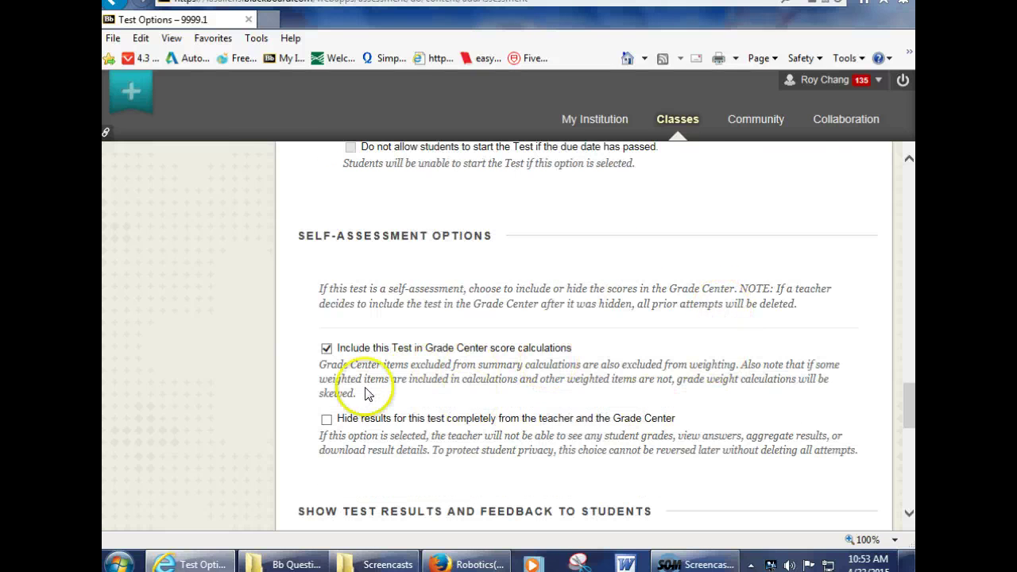
Step: Enable Feedback in the After Submission rule for showing test results to students
{"action": "scroll", "coordinate": [364, 391], "scroll_direction": "down", "scroll_amount": 4}
{"action": "scroll", "coordinate": [364, 391], "scroll_direction": "down", "scroll_amount": 1}
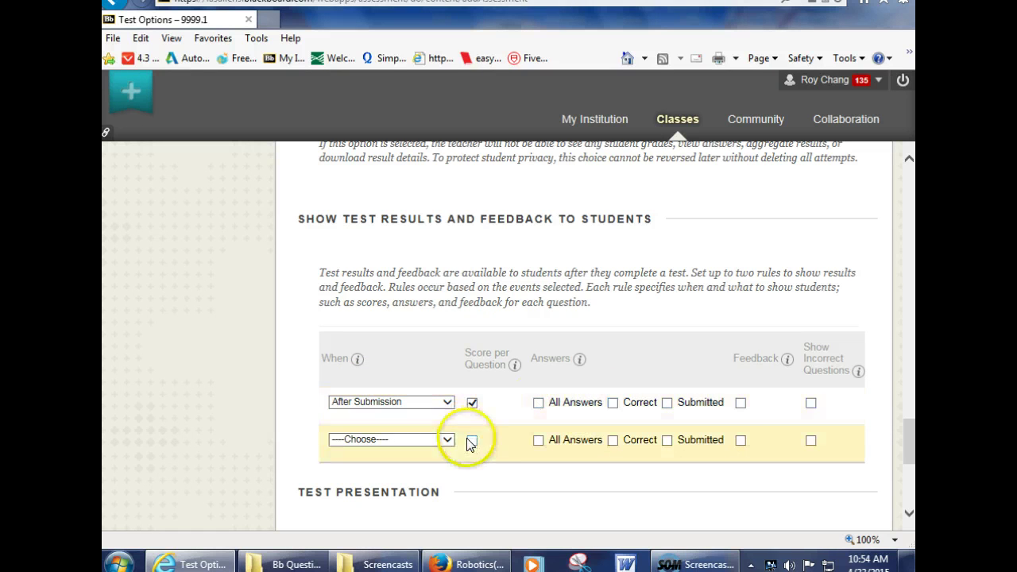
{"action": "mouse_move", "coordinate": [781, 361]}
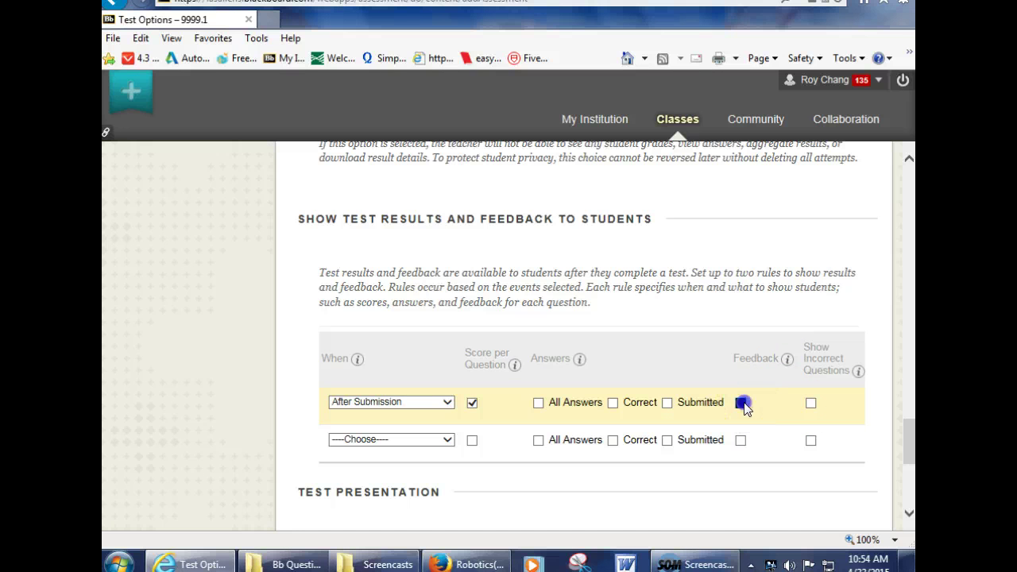
Step: Randomize the questions for each test attempt and submit the test options
{"action": "scroll", "coordinate": [743, 407], "scroll_direction": "down", "scroll_amount": 3}
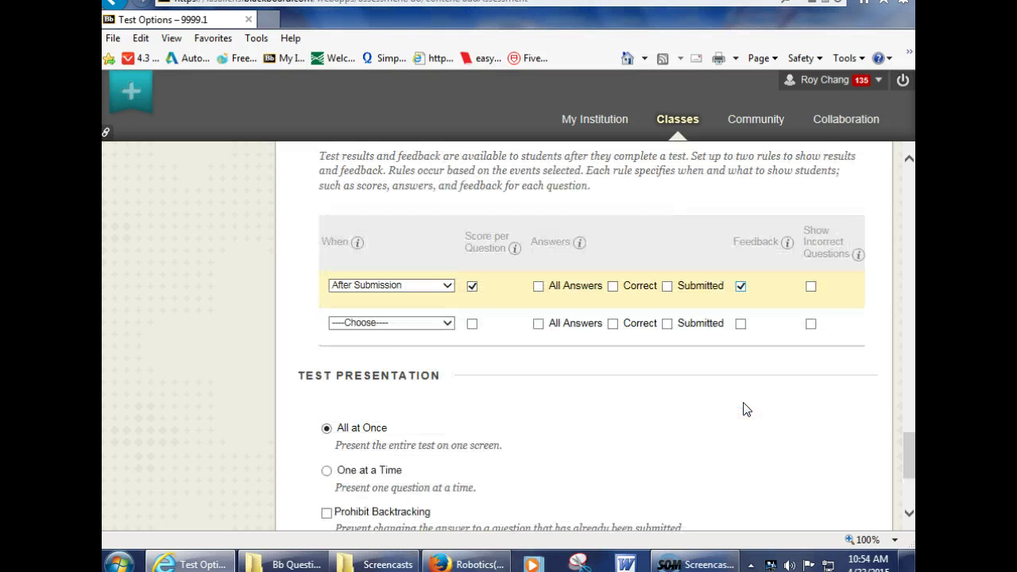
{"action": "scroll", "coordinate": [413, 362], "scroll_direction": "down", "scroll_amount": 1}
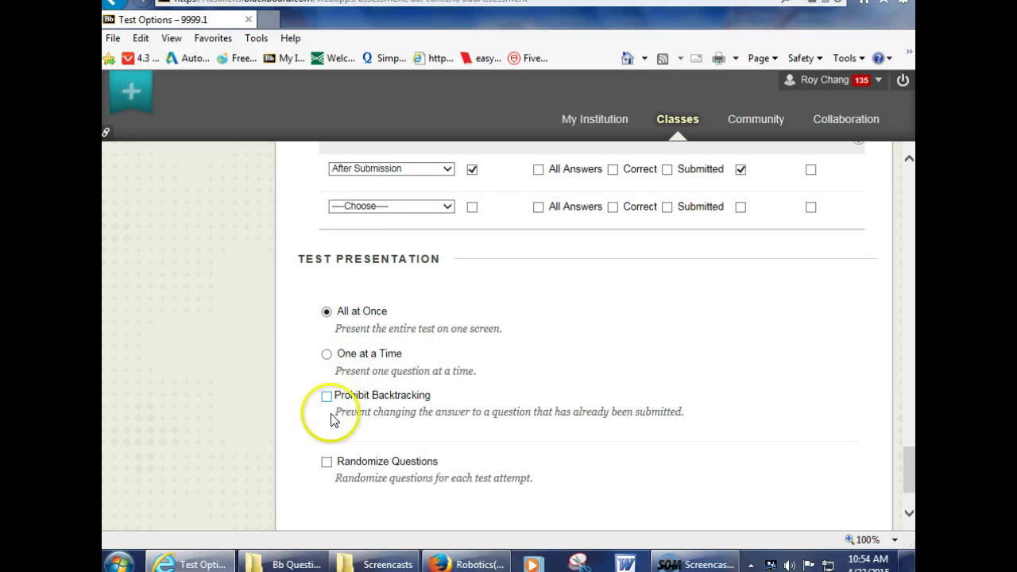
{"action": "scroll", "coordinate": [557, 433], "scroll_direction": "down", "scroll_amount": 2}
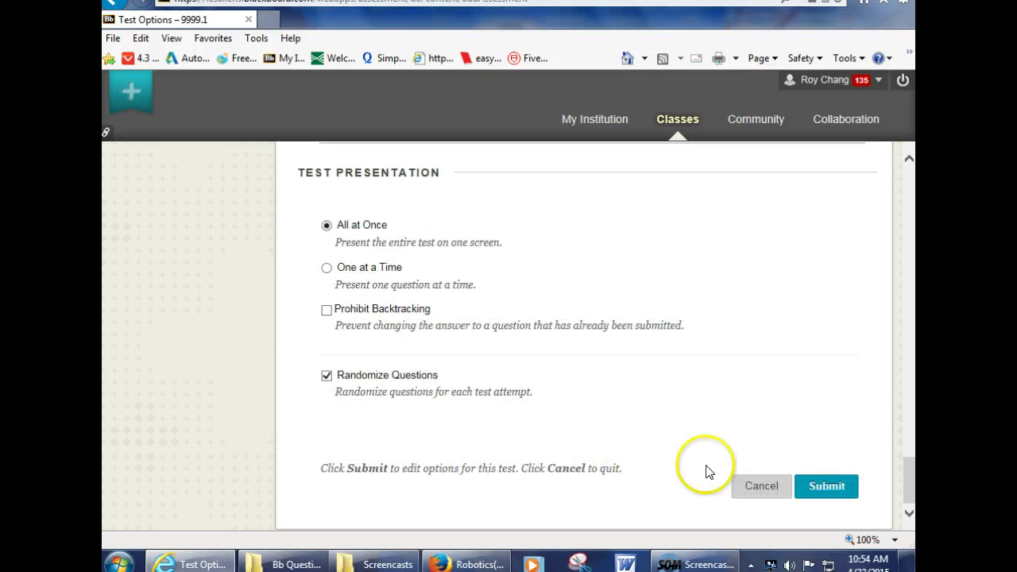
{"action": "left_click", "coordinate": [829, 487]}
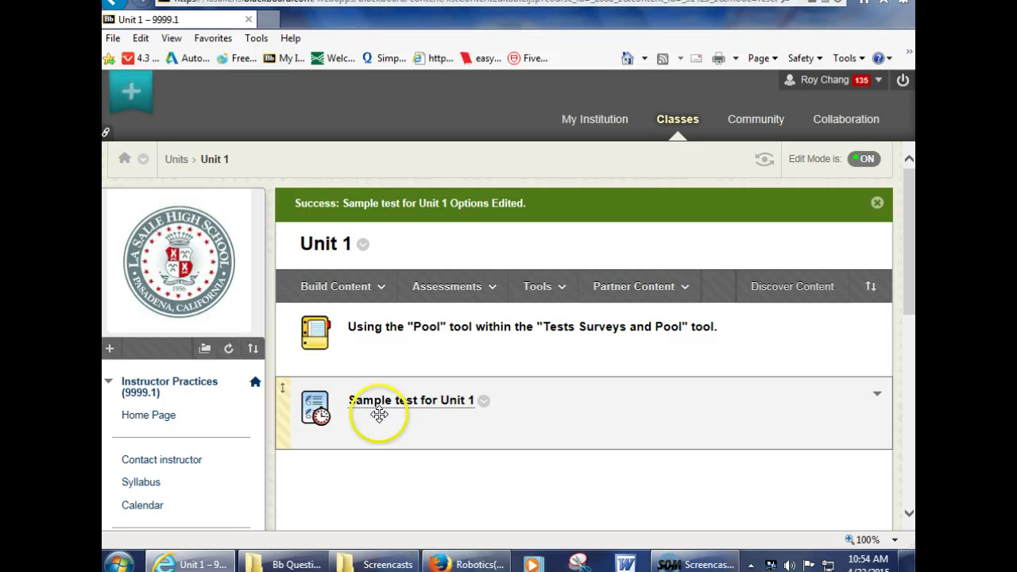
Step: Enter student preview mode and open the Unit 1 folder in the Units area
{"action": "left_click", "coordinate": [762, 159]}
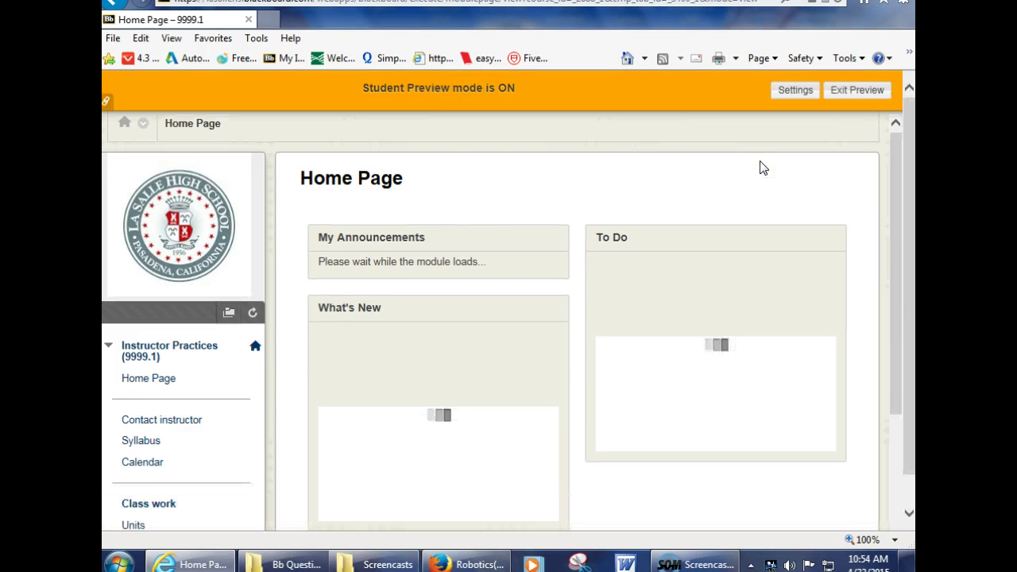
{"action": "scroll", "coordinate": [204, 318], "scroll_direction": "down", "scroll_amount": 3}
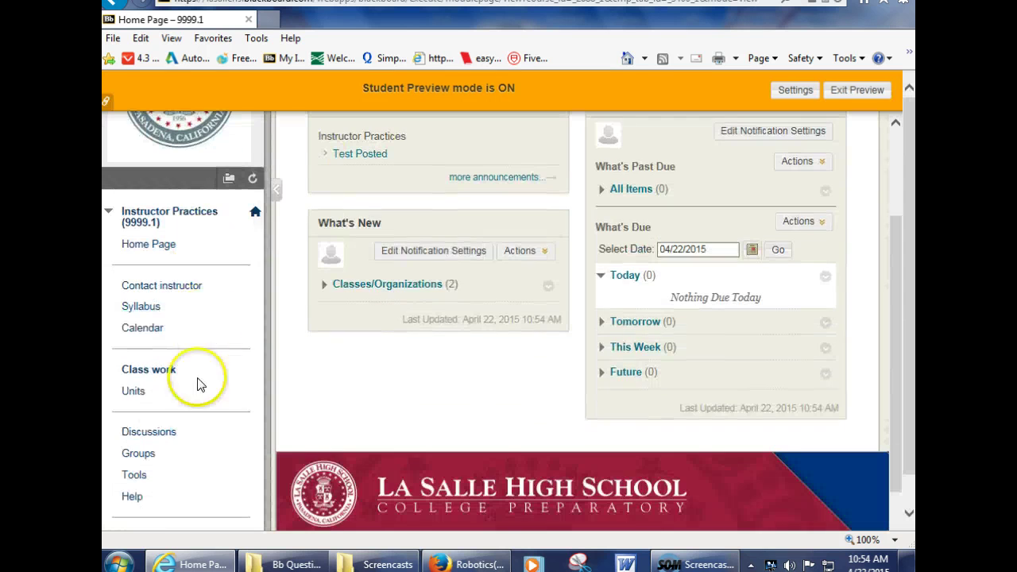
{"action": "left_click", "coordinate": [132, 391]}
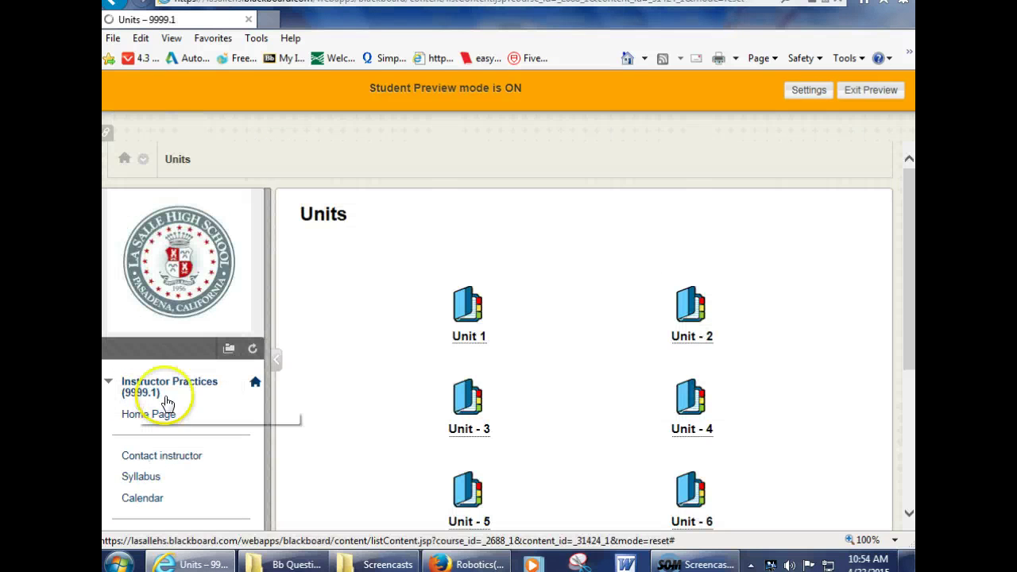
{"action": "left_click", "coordinate": [466, 337]}
Step: Begin "Sample test for Unit 1" and mark the Blackboard icon on the image as the answer to Question 1
{"action": "left_click", "coordinate": [419, 344]}
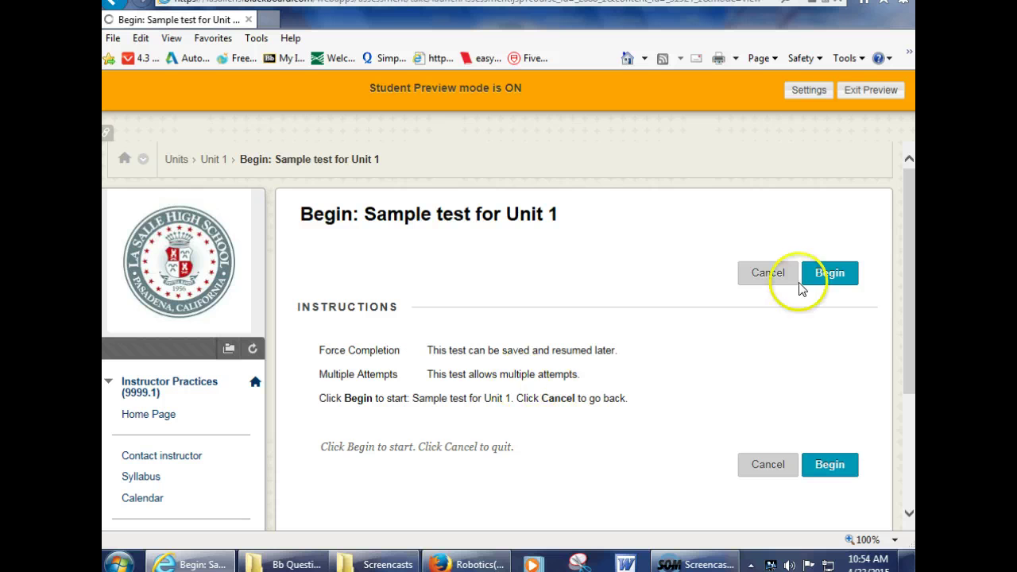
{"action": "left_click", "coordinate": [822, 275]}
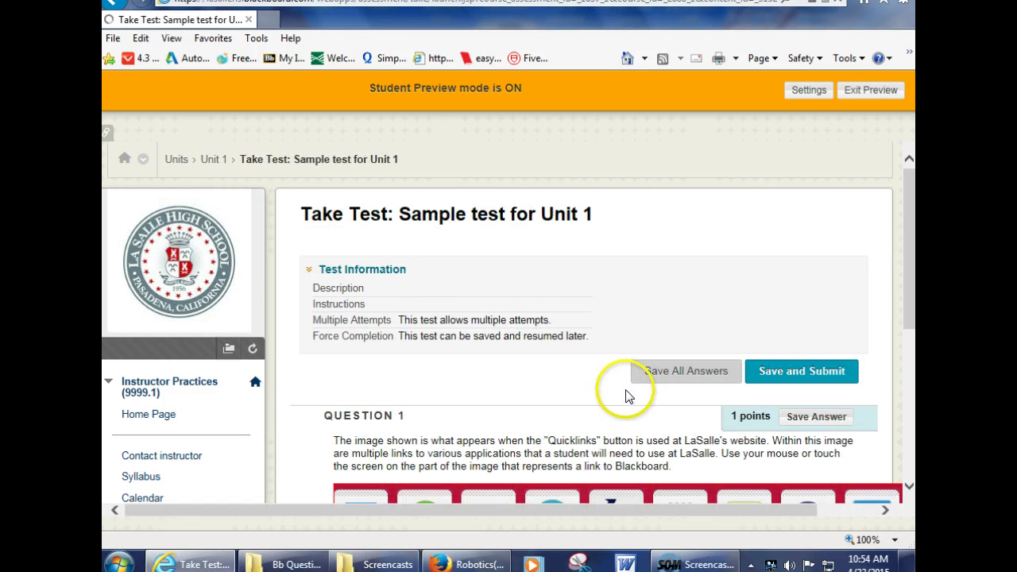
{"action": "scroll", "coordinate": [626, 396], "scroll_direction": "down", "scroll_amount": 3}
{"action": "left_click", "coordinate": [490, 418]}
Step: Answer Question 2 with Google Slides for text documents, Google Sheets for spreadsheets and Google Sheets for presentations
{"action": "scroll", "coordinate": [532, 385], "scroll_direction": "down", "scroll_amount": 6}
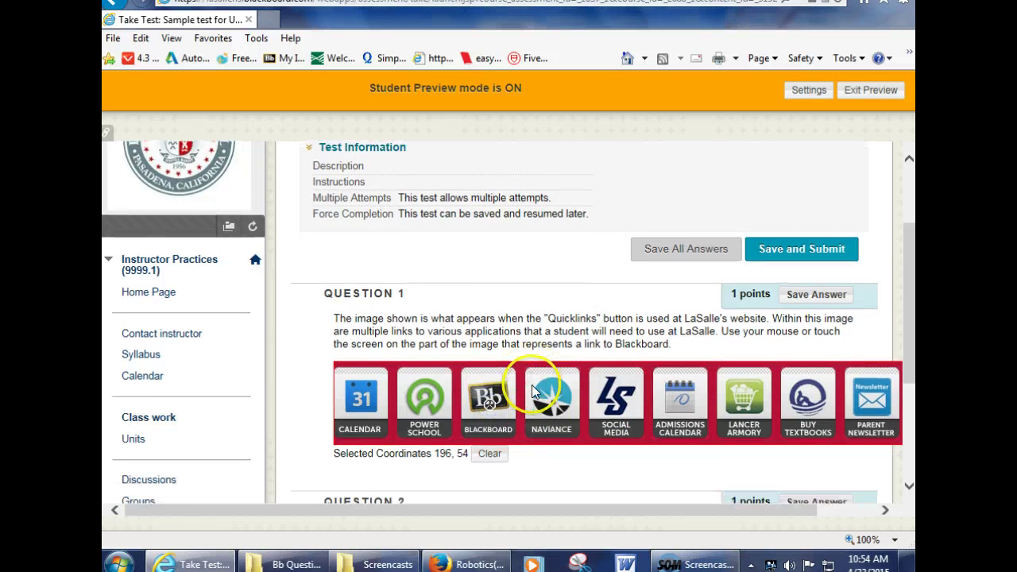
{"action": "left_click", "coordinate": [696, 325]}
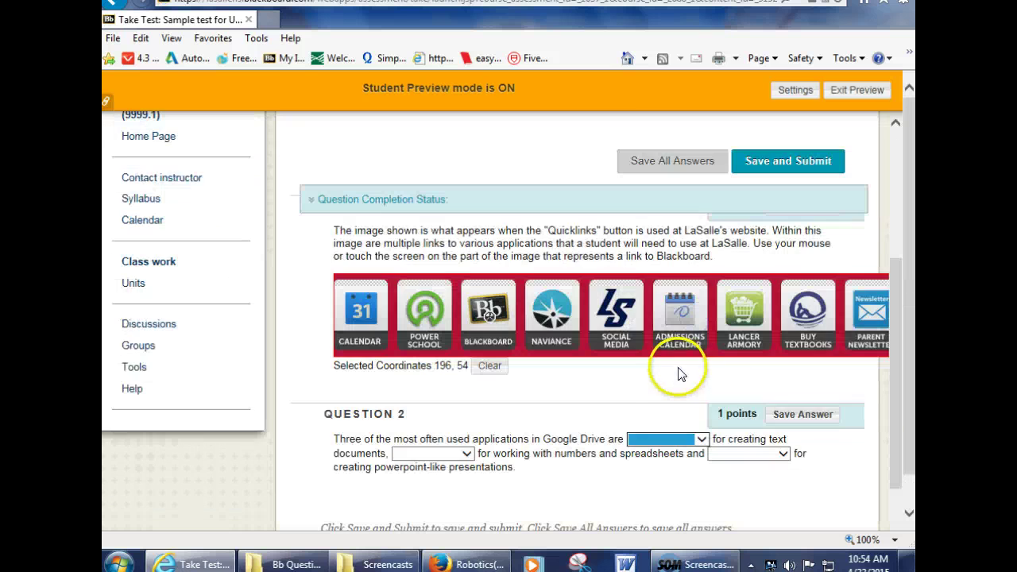
{"action": "left_click", "coordinate": [702, 335]}
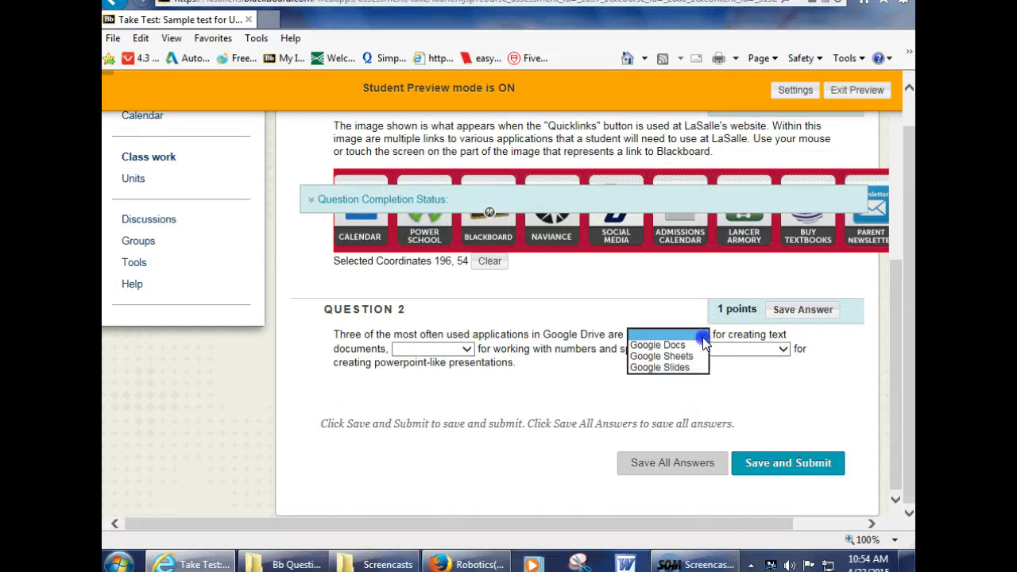
{"action": "left_click", "coordinate": [685, 368]}
{"action": "left_click", "coordinate": [771, 350]}
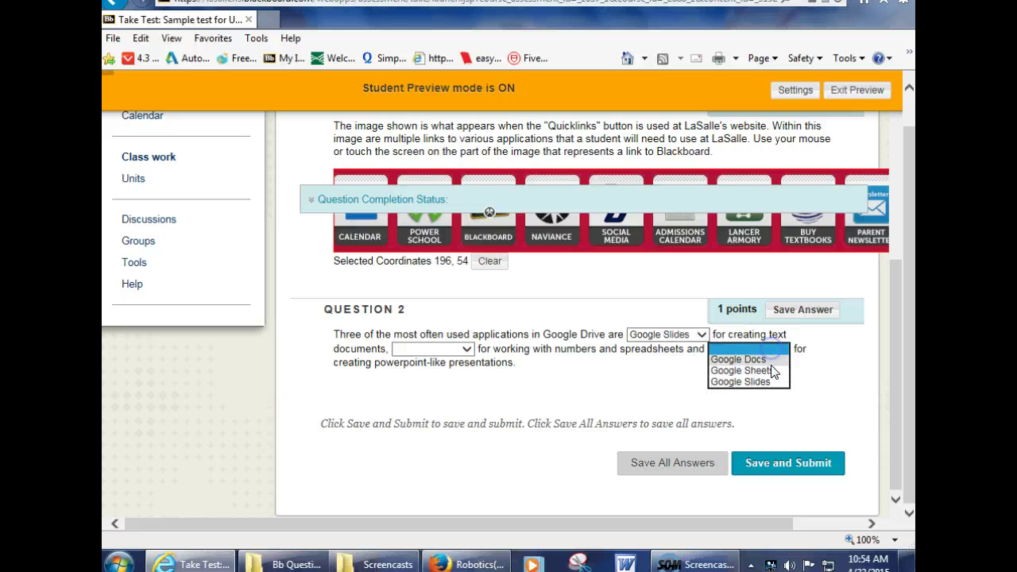
{"action": "left_click", "coordinate": [765, 368]}
{"action": "left_click", "coordinate": [467, 350]}
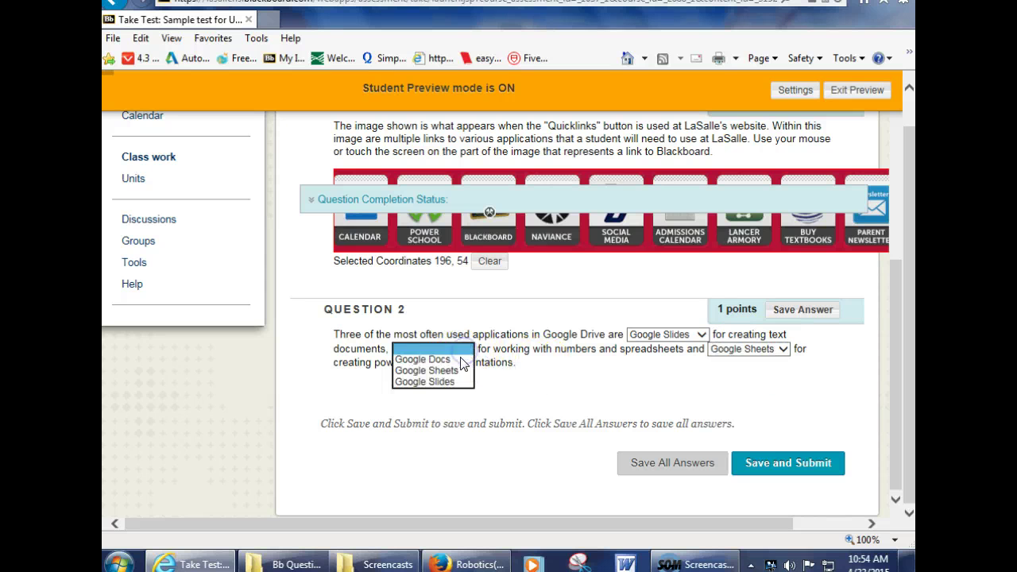
{"action": "left_click", "coordinate": [453, 370]}
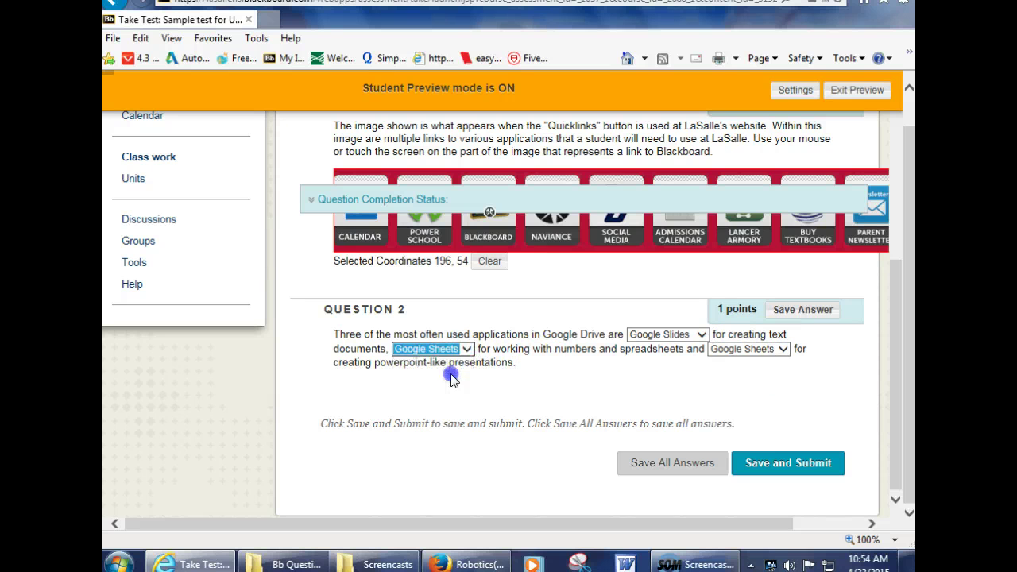
Step: Save and submit the test attempt, confirm the submission and view the submission page
{"action": "left_click", "coordinate": [785, 463]}
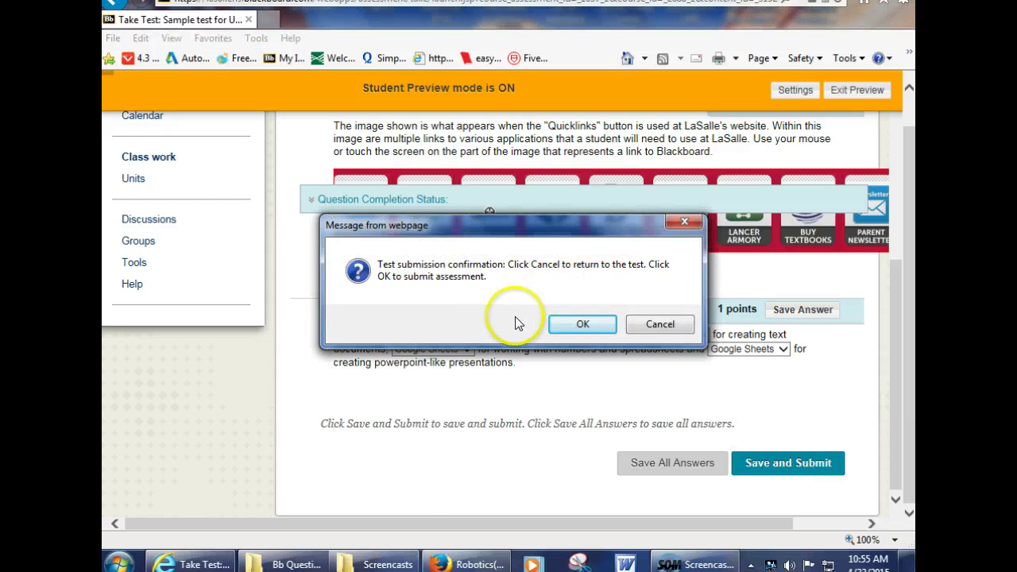
{"action": "left_click", "coordinate": [584, 325]}
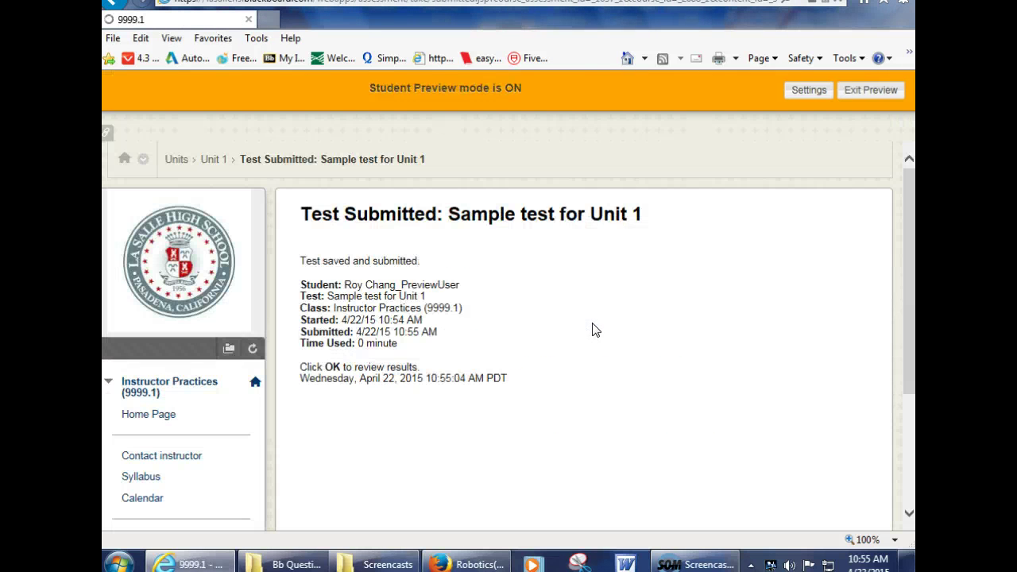
{"action": "scroll", "coordinate": [477, 307], "scroll_direction": "down", "scroll_amount": 3}
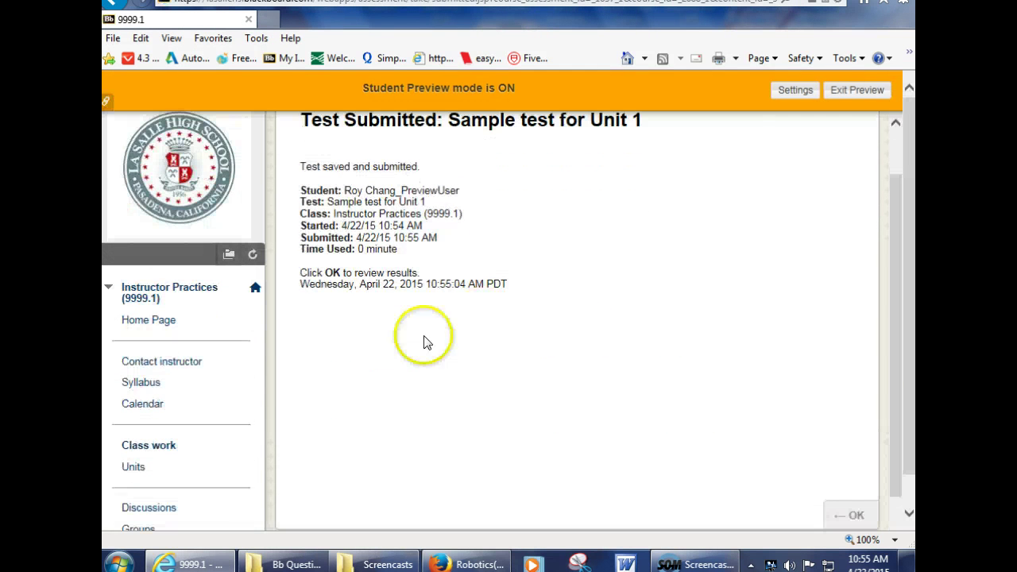
{"action": "scroll", "coordinate": [345, 353], "scroll_direction": "down", "scroll_amount": 2}
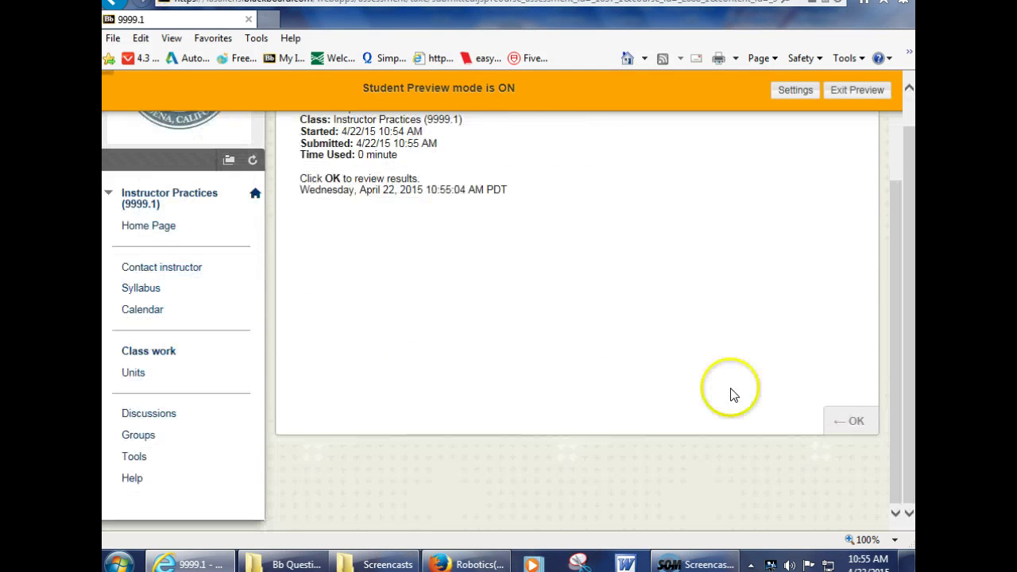
Step: Review the results of the submitted attempt at "Sample test for Unit 1" and return to the Unit 1 folder
{"action": "left_click", "coordinate": [853, 425]}
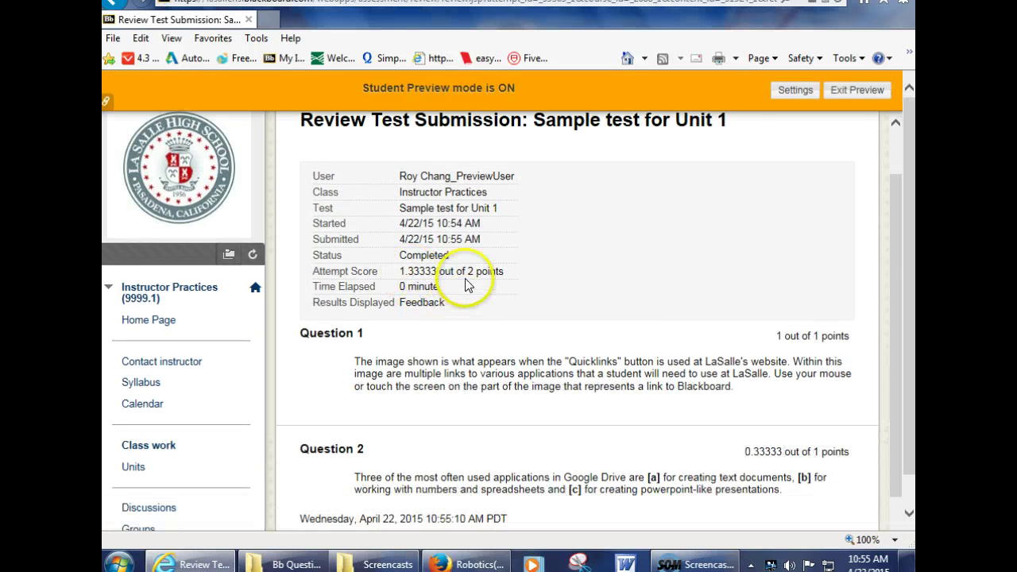
{"action": "scroll", "coordinate": [617, 302], "scroll_direction": "down", "scroll_amount": 2}
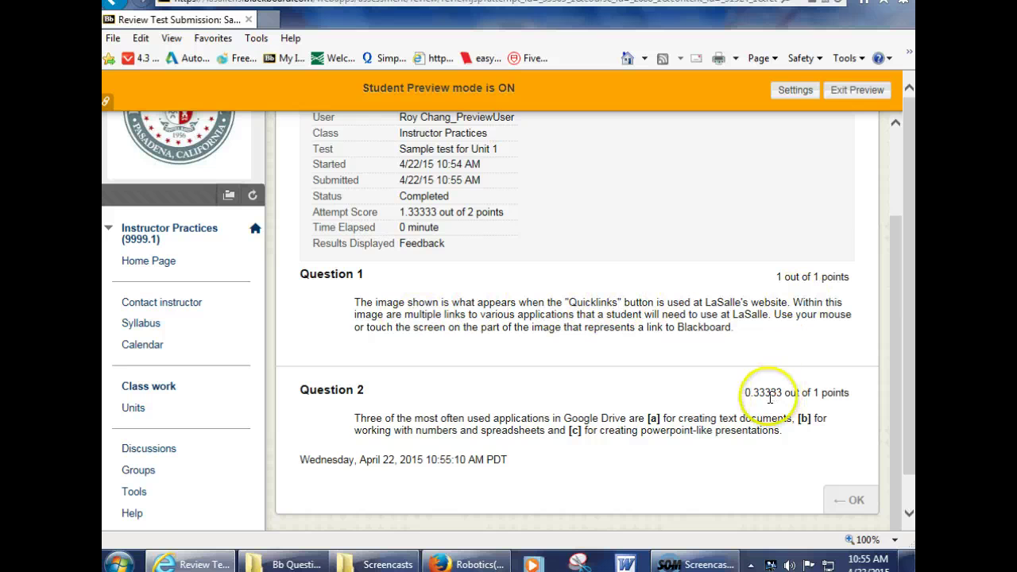
{"action": "scroll", "coordinate": [562, 444], "scroll_direction": "down", "scroll_amount": 1}
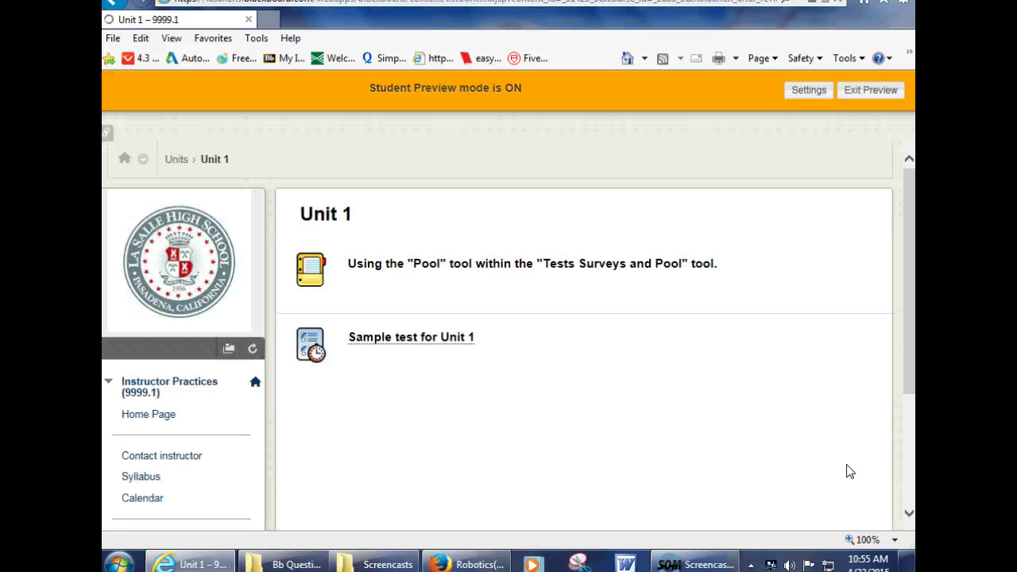
{"action": "scroll", "coordinate": [515, 268], "scroll_direction": "down", "scroll_amount": 1}
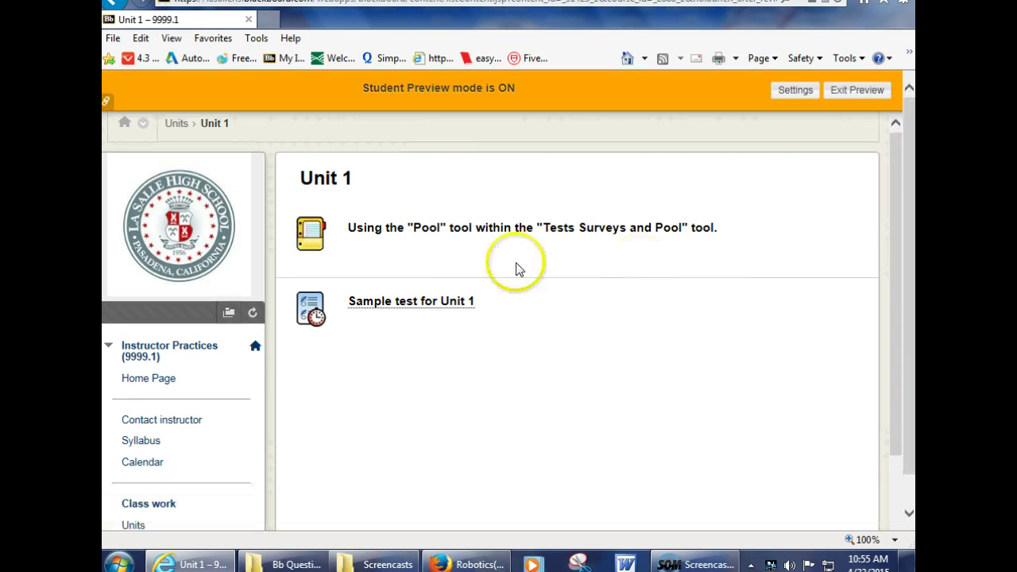
Step: Reopen "Sample test for Unit 1" and start a new submission
{"action": "left_click", "coordinate": [419, 306]}
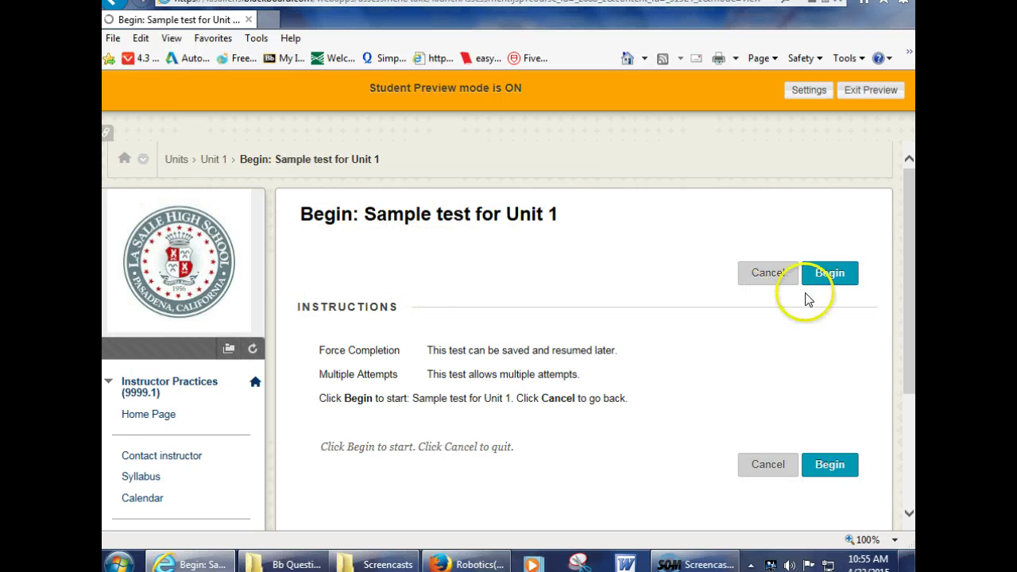
{"action": "left_click", "coordinate": [833, 275]}
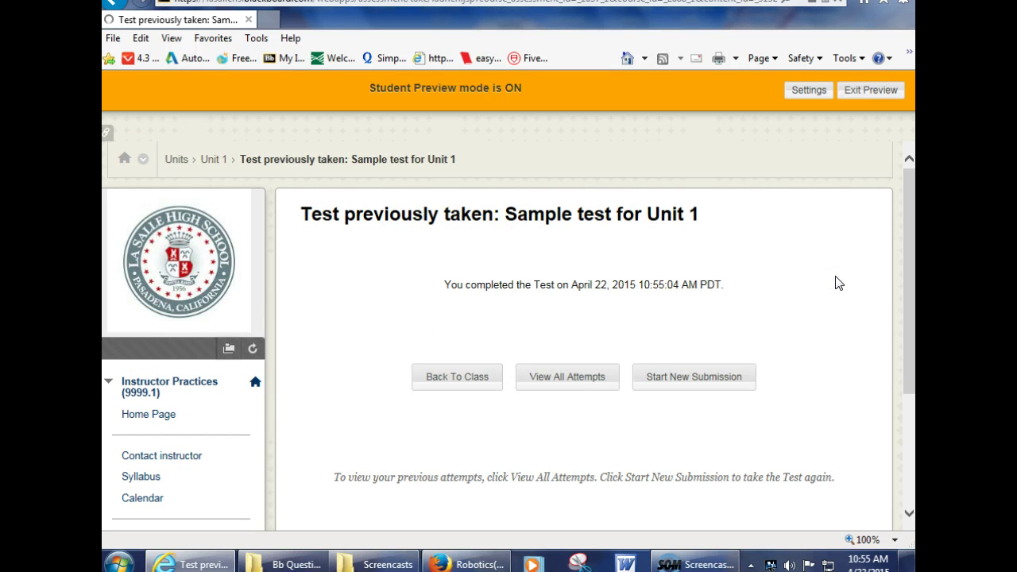
{"action": "left_click", "coordinate": [691, 380]}
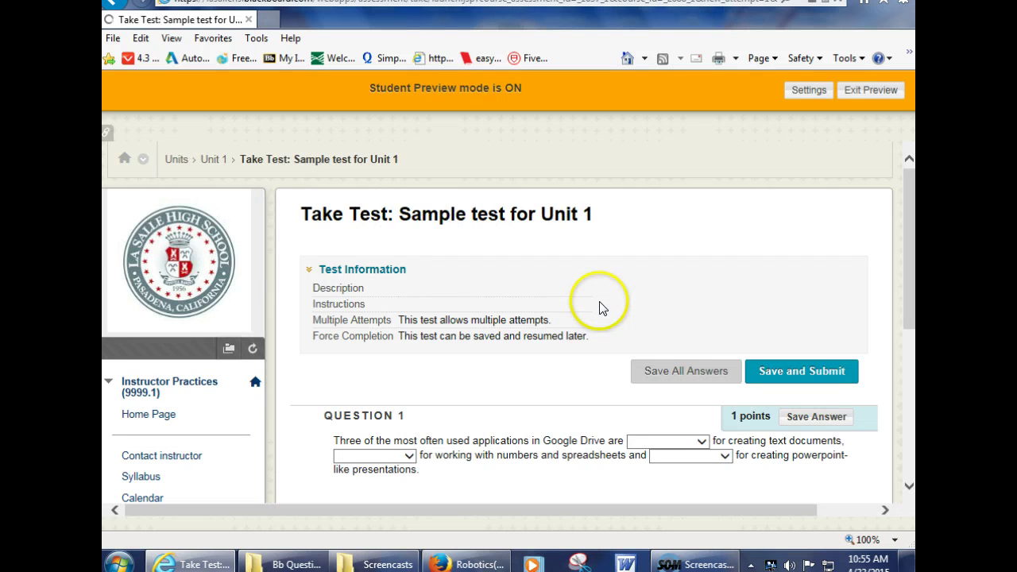
{"action": "scroll", "coordinate": [592, 318], "scroll_direction": "down", "scroll_amount": 2}
{"action": "scroll", "coordinate": [670, 413], "scroll_direction": "down", "scroll_amount": 1}
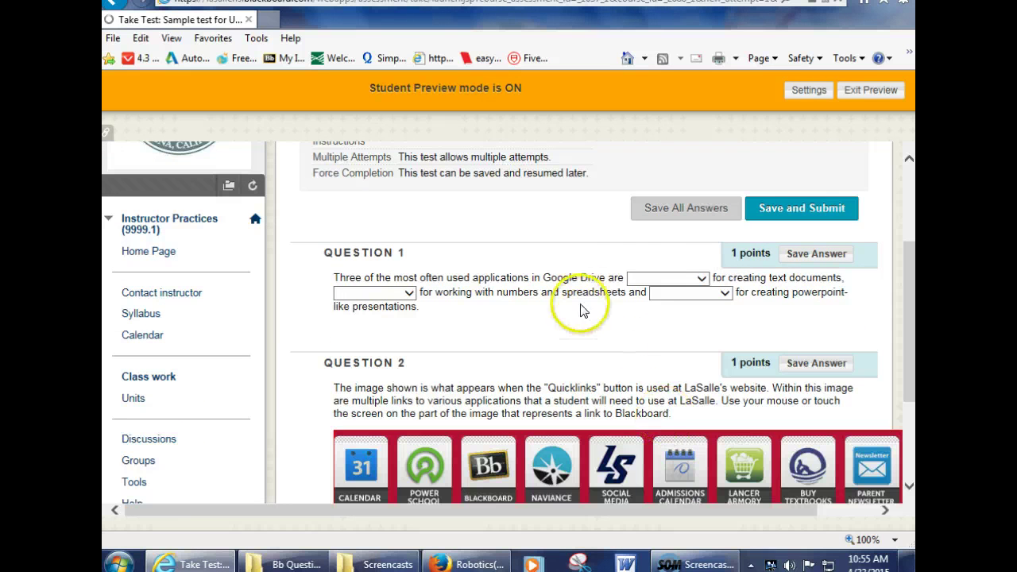
Step: Answer Question 1 with Google Docs for text documents, Google Sheets for spreadsheets and Google Slides for presentations
{"action": "left_click", "coordinate": [690, 278]}
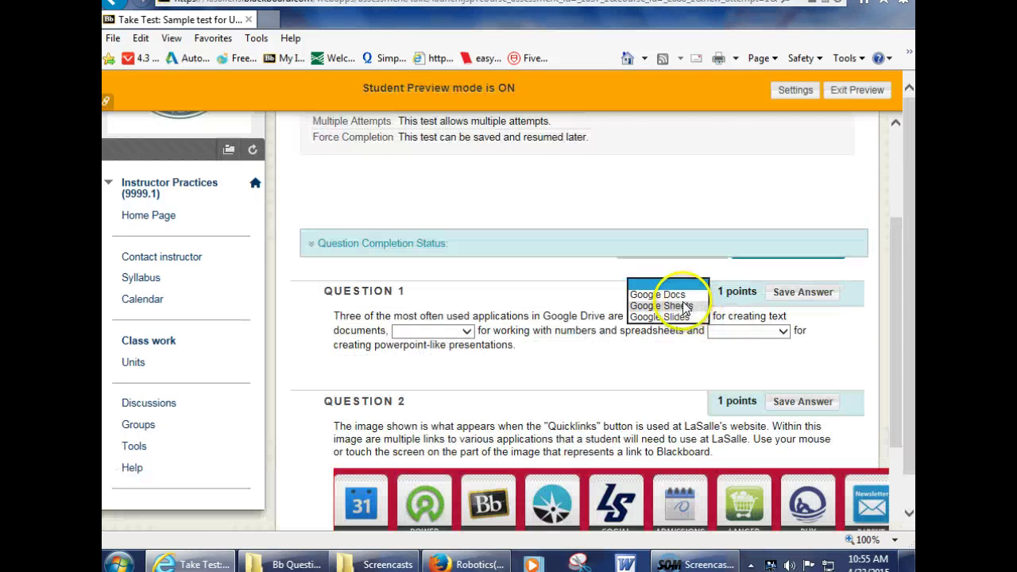
{"action": "left_click", "coordinate": [671, 295]}
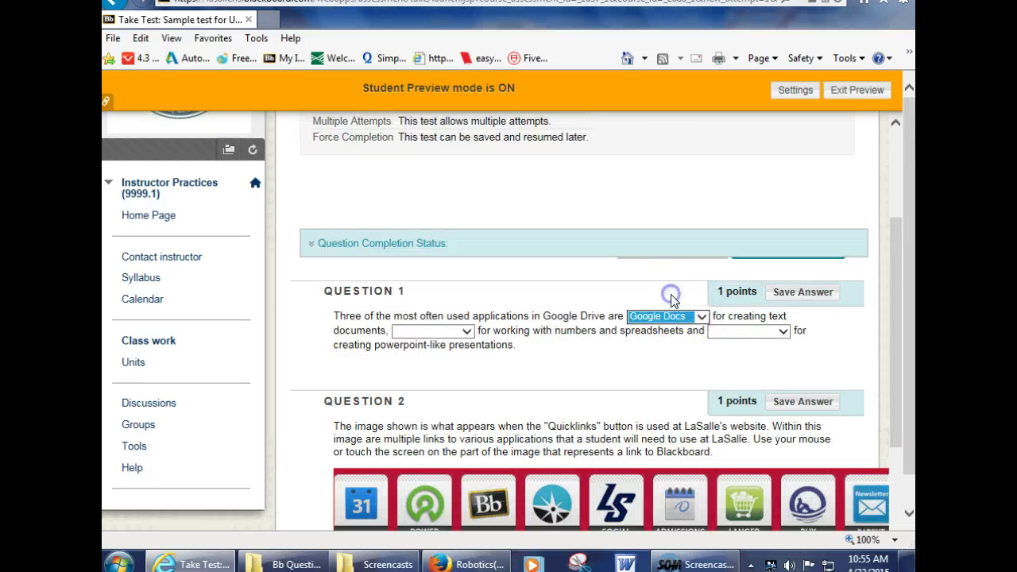
{"action": "left_click", "coordinate": [466, 331]}
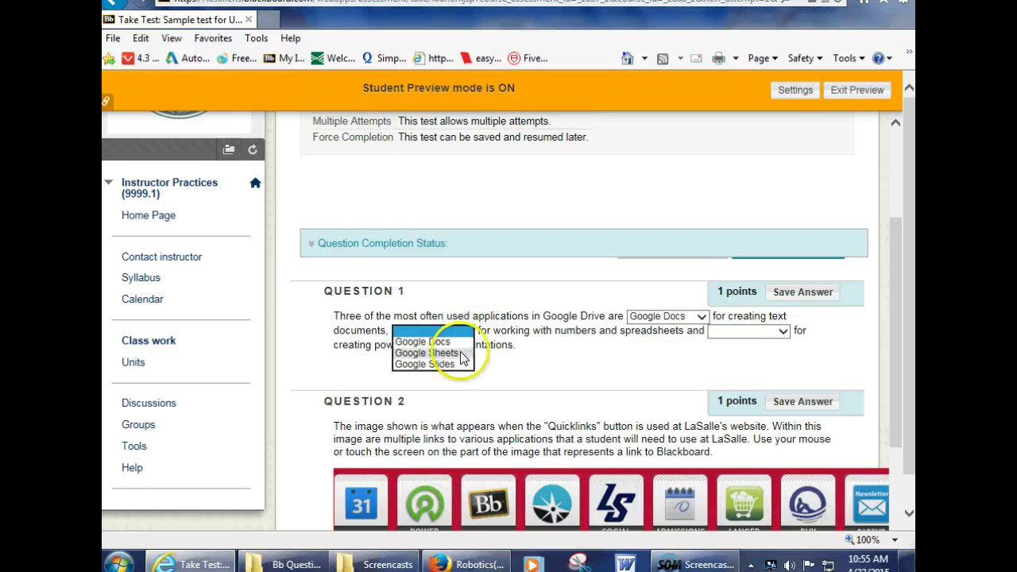
{"action": "left_click", "coordinate": [446, 353]}
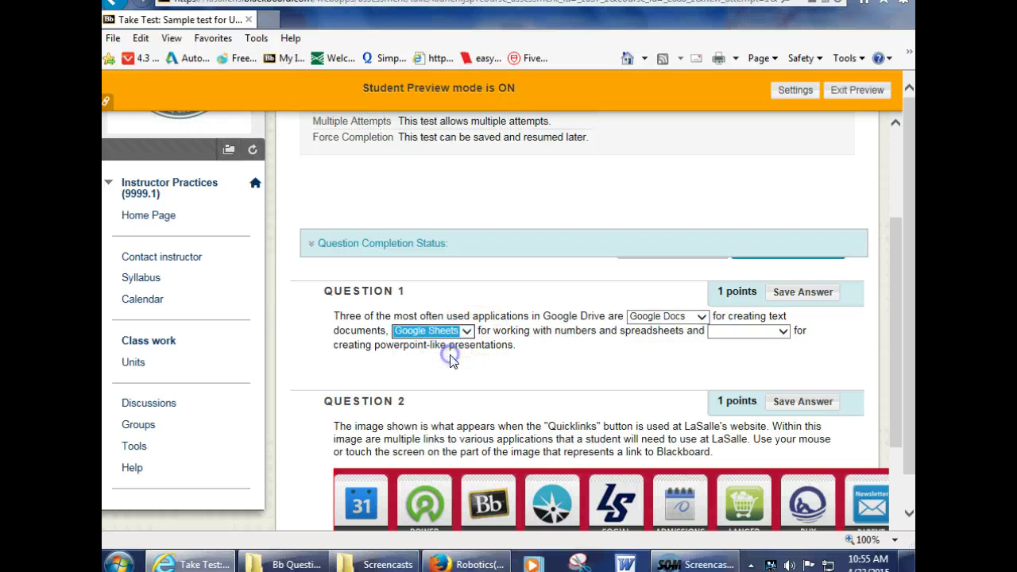
{"action": "left_click", "coordinate": [782, 333]}
{"action": "left_click", "coordinate": [775, 363]}
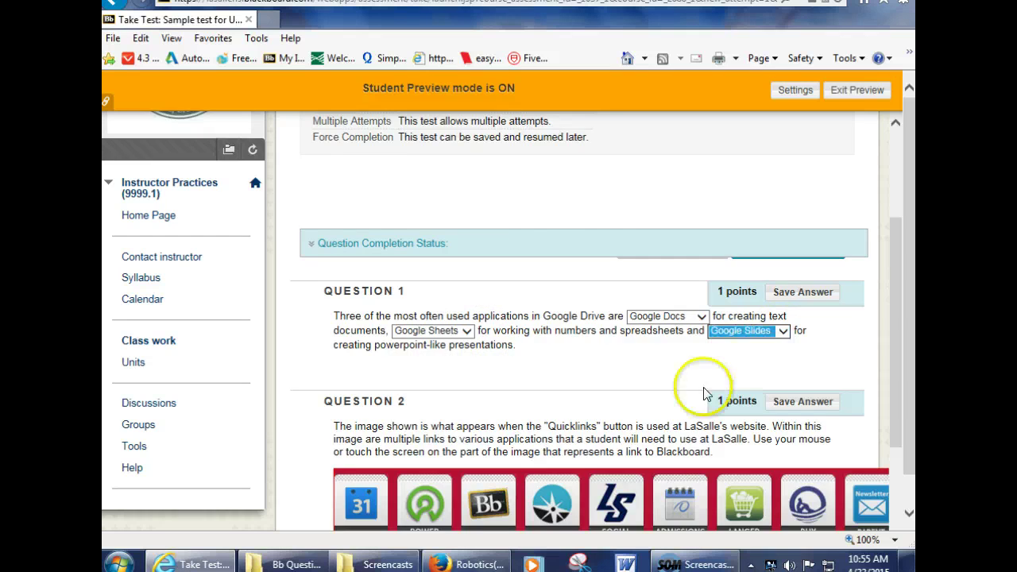
Step: Mark the Blackboard icon on the image as the answer to Question 2, and save, submit and confirm the attempt
{"action": "scroll", "coordinate": [604, 401], "scroll_direction": "down", "scroll_amount": 3}
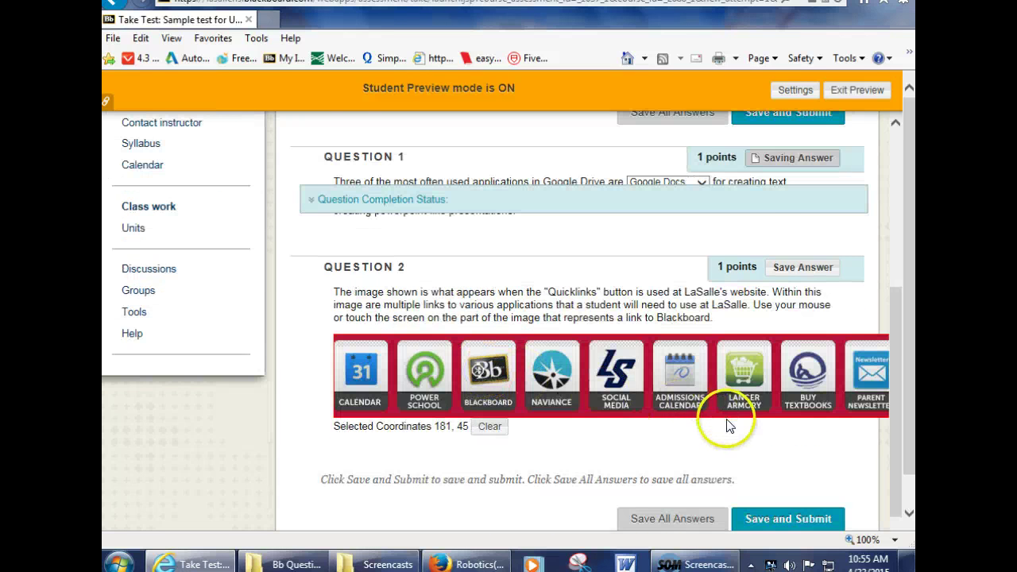
{"action": "scroll", "coordinate": [739, 441], "scroll_direction": "down", "scroll_amount": 1}
{"action": "left_click", "coordinate": [777, 471]}
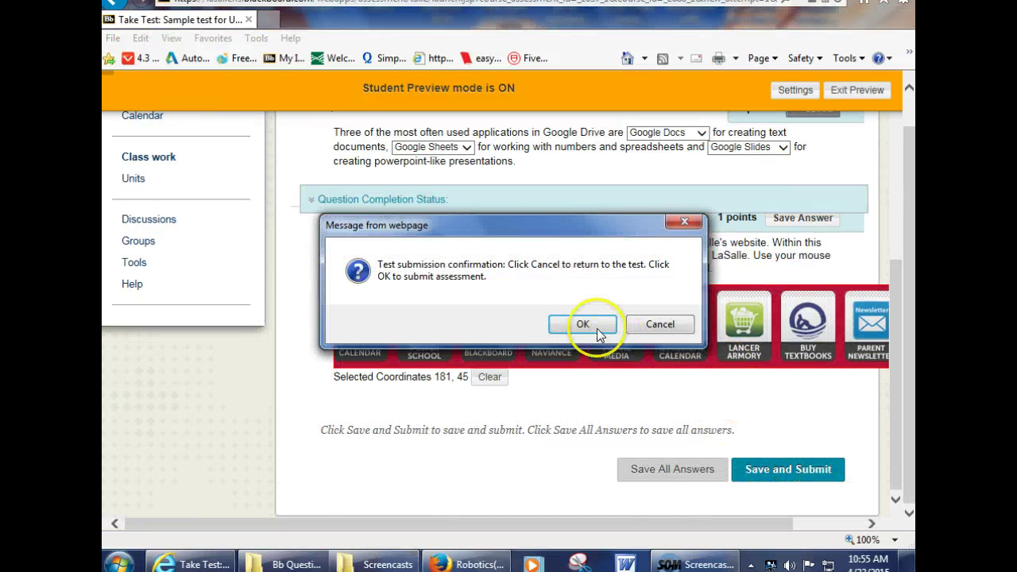
{"action": "left_click", "coordinate": [598, 328]}
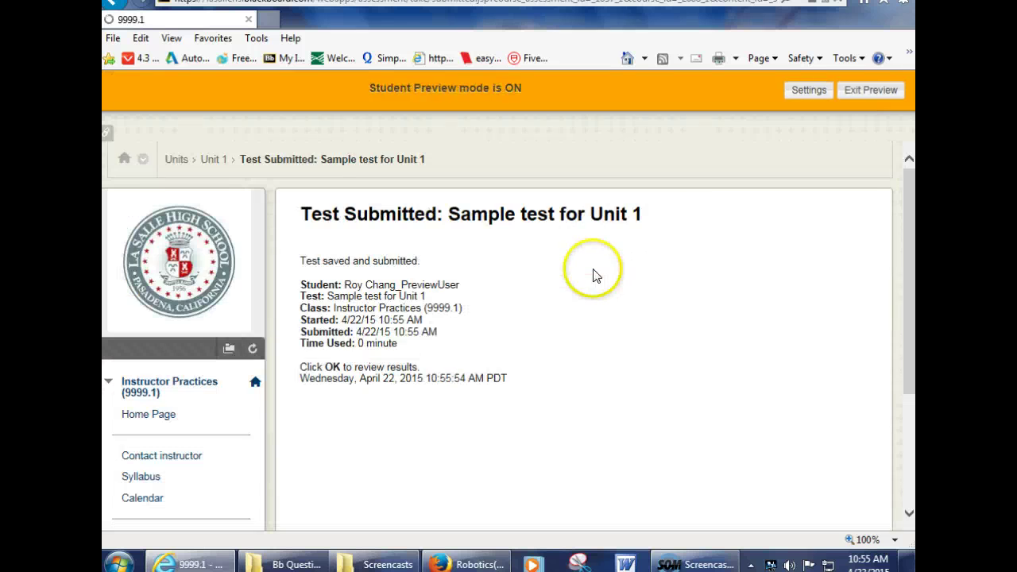
Step: Review the results of the second test attempt and go back to the Unit 1 folder
{"action": "scroll", "coordinate": [545, 345], "scroll_direction": "down", "scroll_amount": 3}
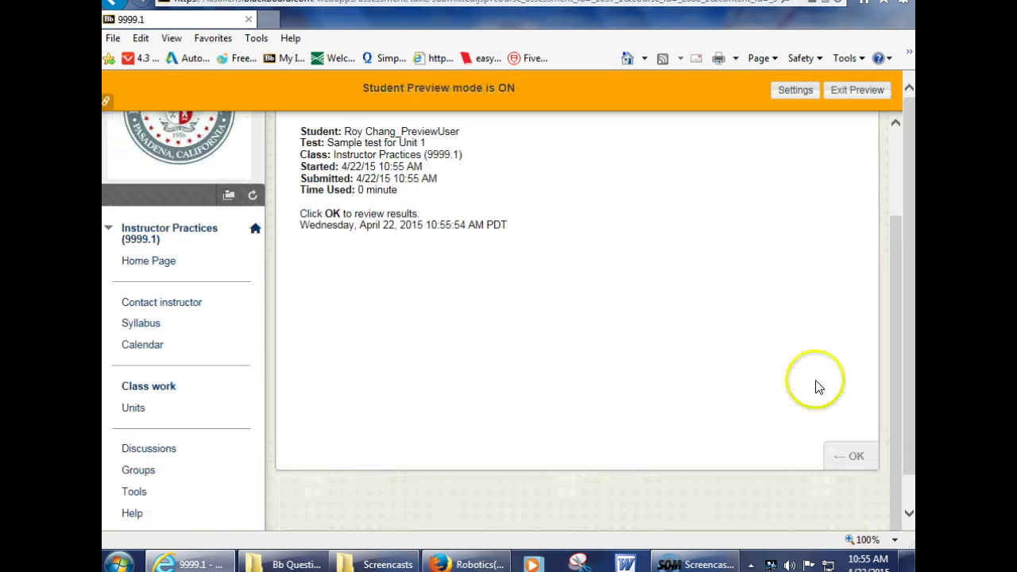
{"action": "left_click", "coordinate": [852, 460]}
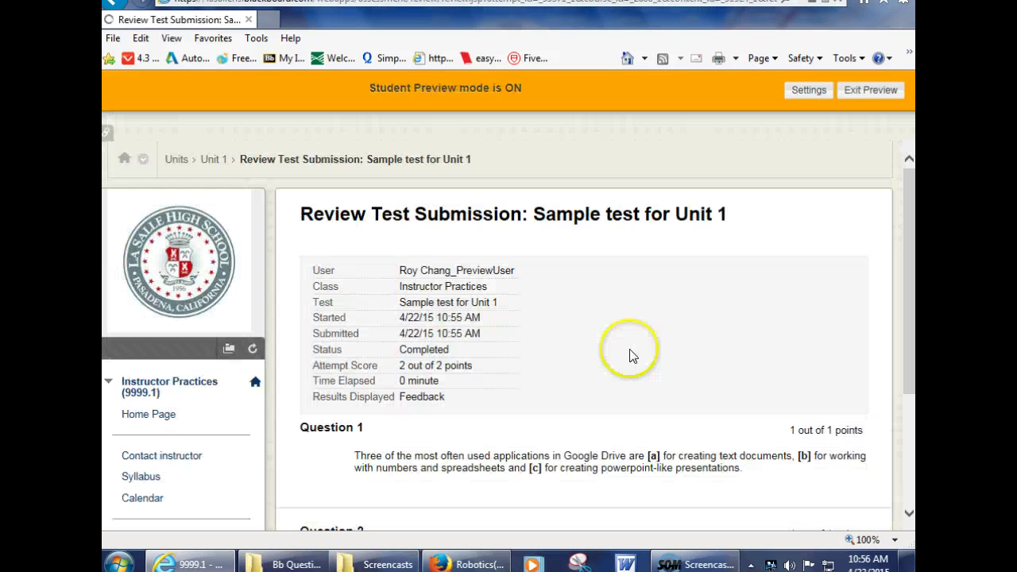
{"action": "scroll", "coordinate": [560, 374], "scroll_direction": "down", "scroll_amount": 3}
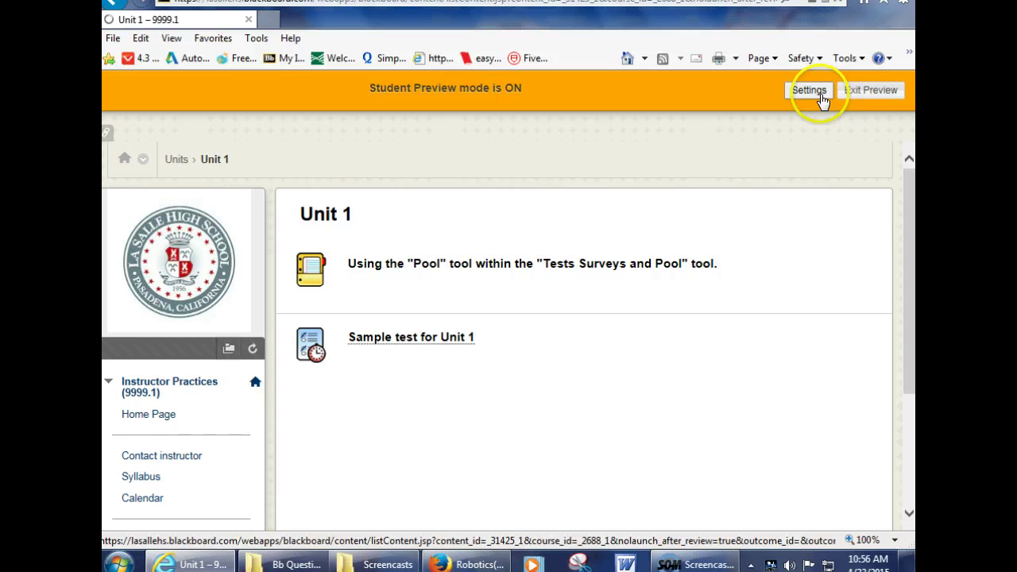
Step: Exit student preview, deleting the preview user and all data, and open the Unit 1 folder in the Units area
{"action": "left_click", "coordinate": [851, 93]}
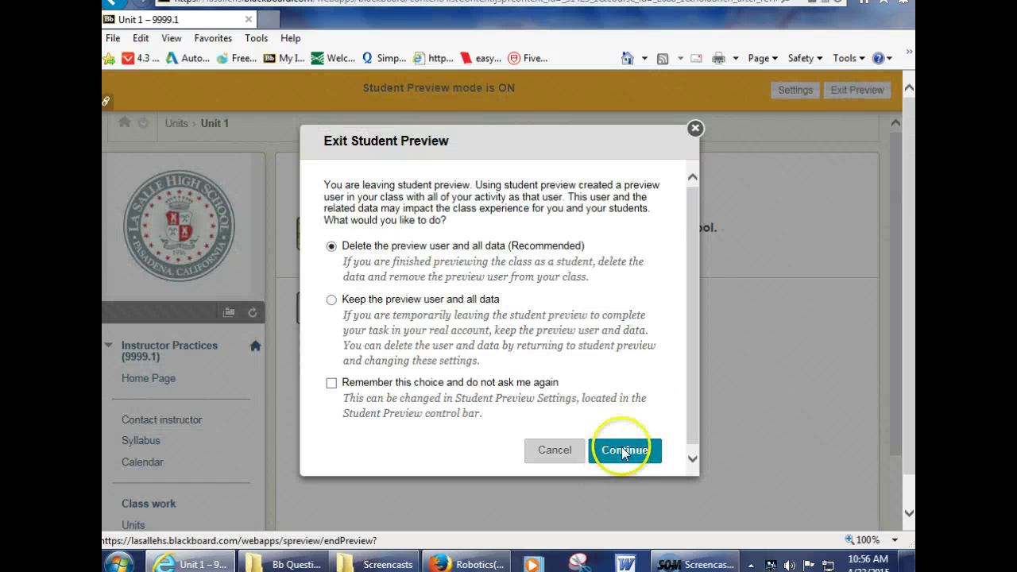
{"action": "left_click", "coordinate": [624, 451]}
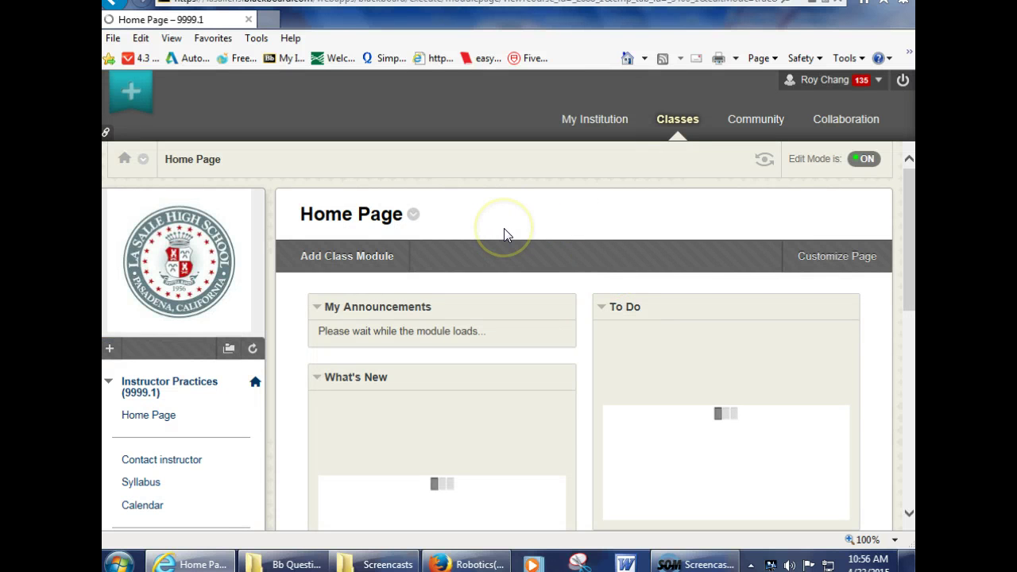
{"action": "scroll", "coordinate": [257, 291], "scroll_direction": "down", "scroll_amount": 3}
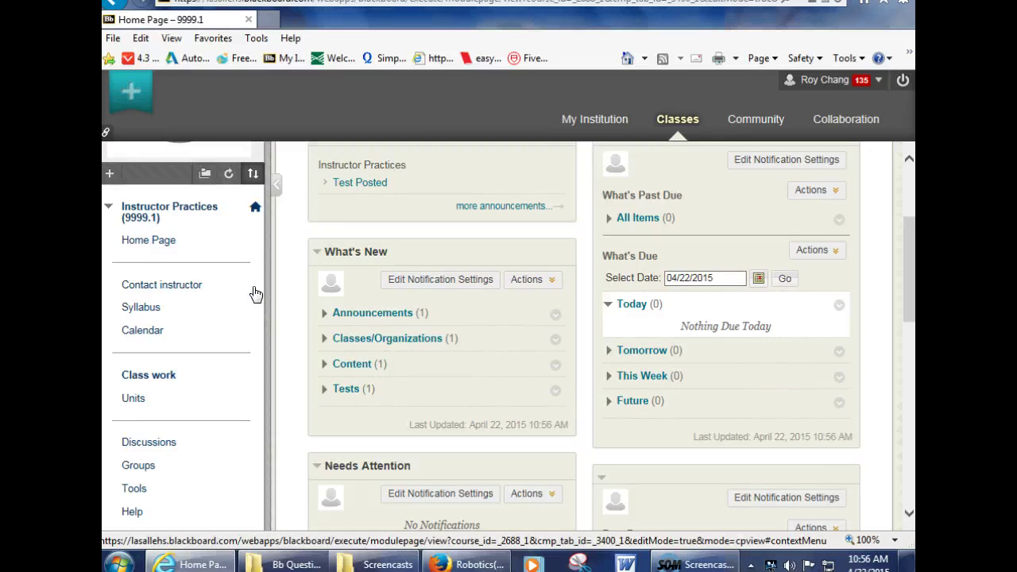
{"action": "scroll", "coordinate": [243, 291], "scroll_direction": "down", "scroll_amount": 1}
{"action": "scroll", "coordinate": [239, 295], "scroll_direction": "up", "scroll_amount": 1}
{"action": "scroll", "coordinate": [140, 321], "scroll_direction": "down", "scroll_amount": 1}
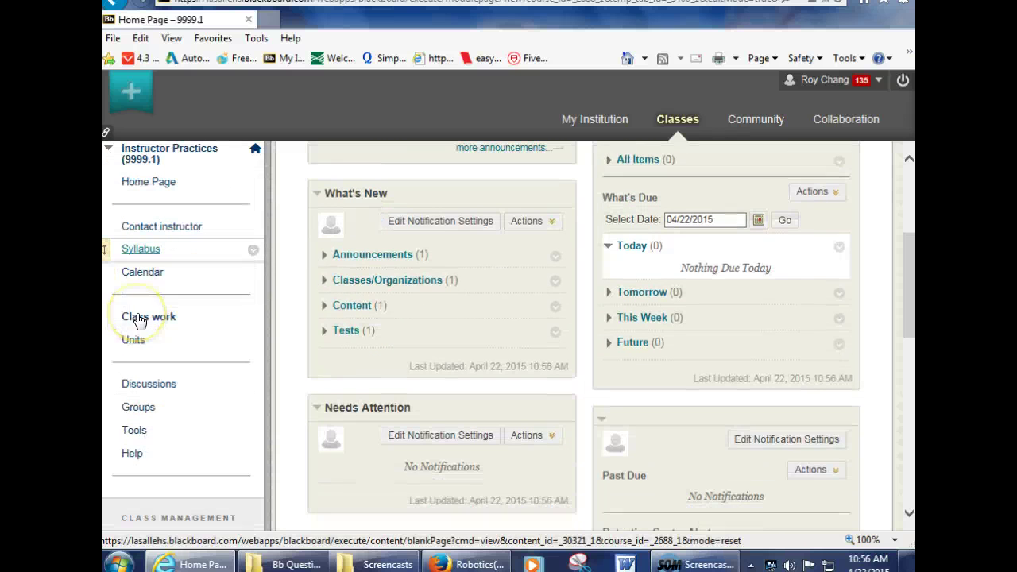
{"action": "left_click", "coordinate": [132, 342]}
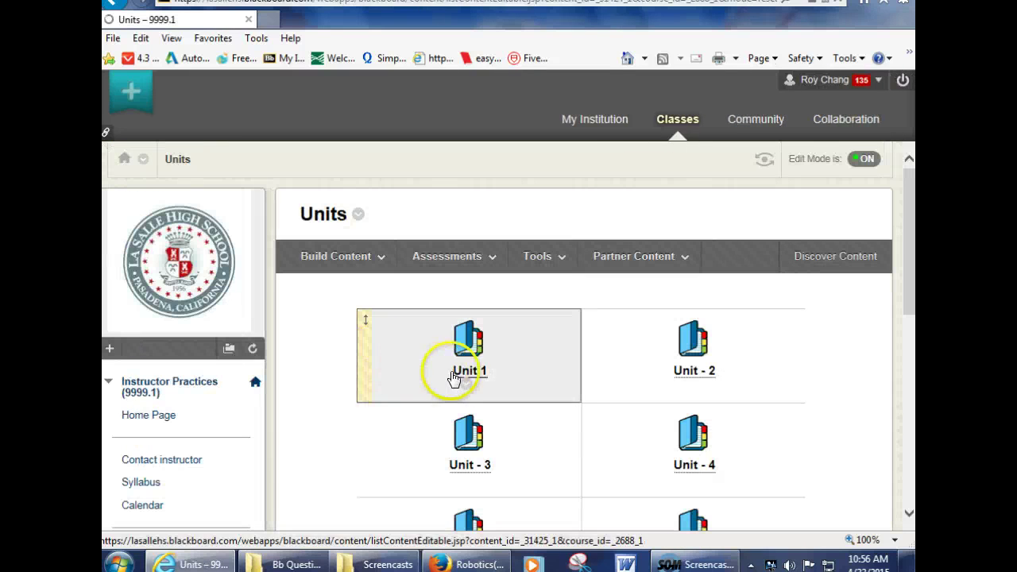
{"action": "left_click", "coordinate": [463, 370]}
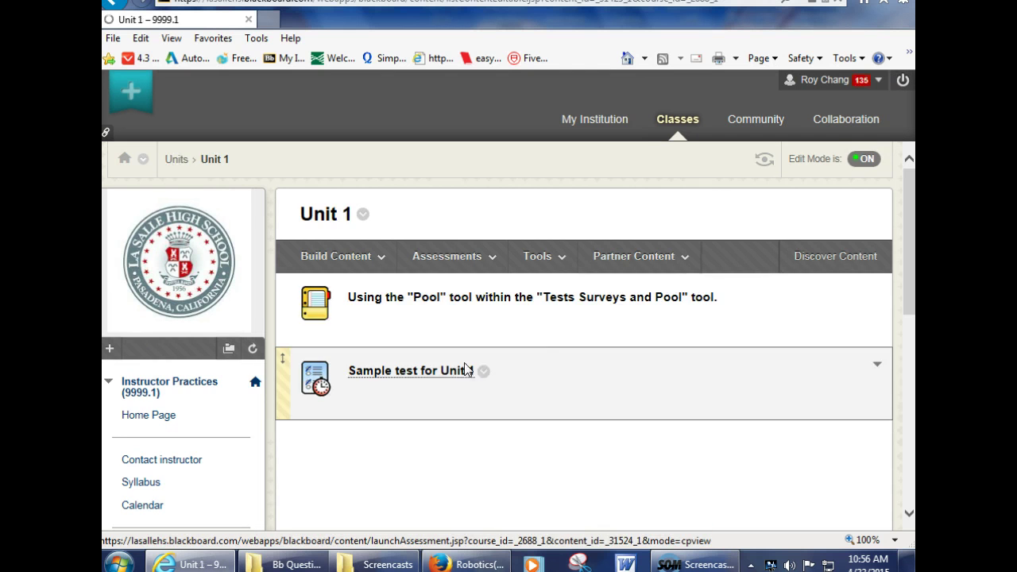
Step: Delete "Sample test for Unit 1" from the Unit 1 folder and confirm the deletion
{"action": "scroll", "coordinate": [386, 268], "scroll_direction": "down", "scroll_amount": 2}
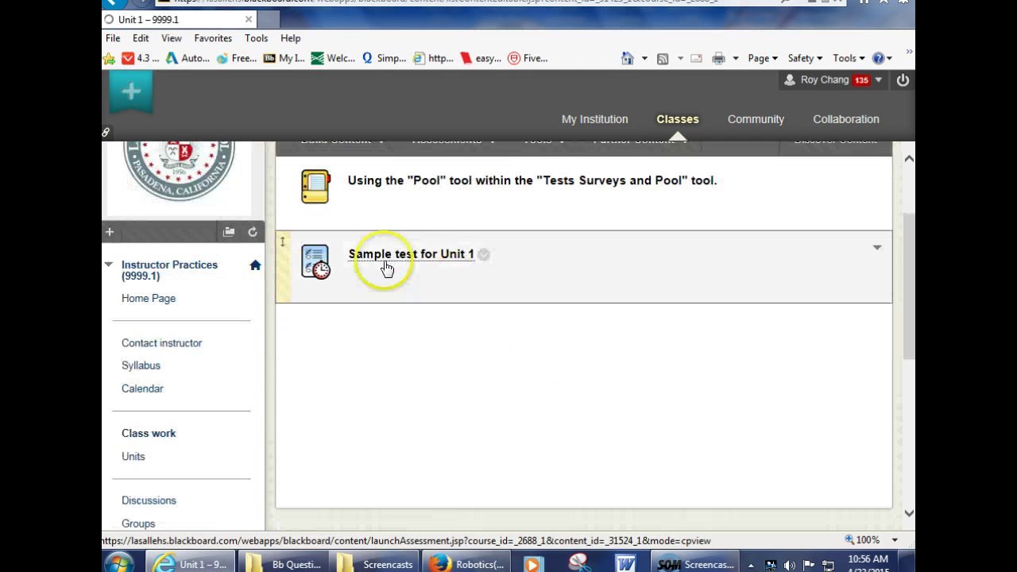
{"action": "left_click", "coordinate": [482, 255]}
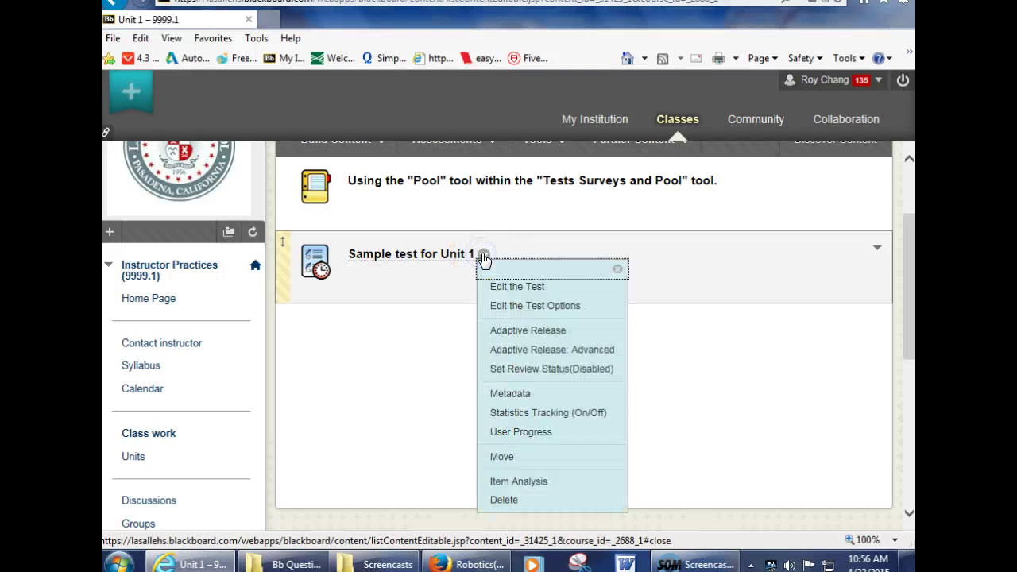
{"action": "left_click", "coordinate": [515, 501]}
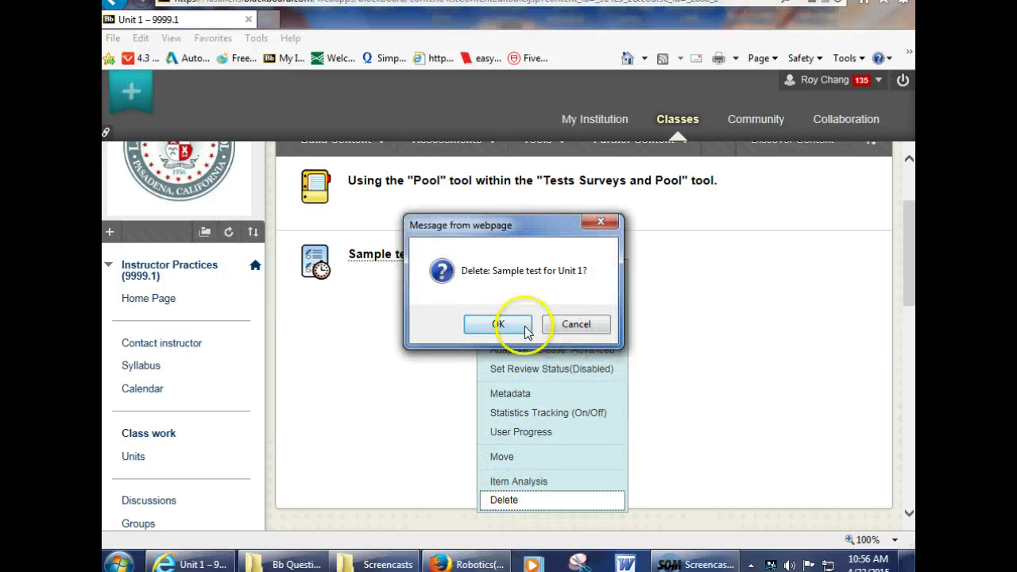
{"action": "left_click", "coordinate": [512, 325]}
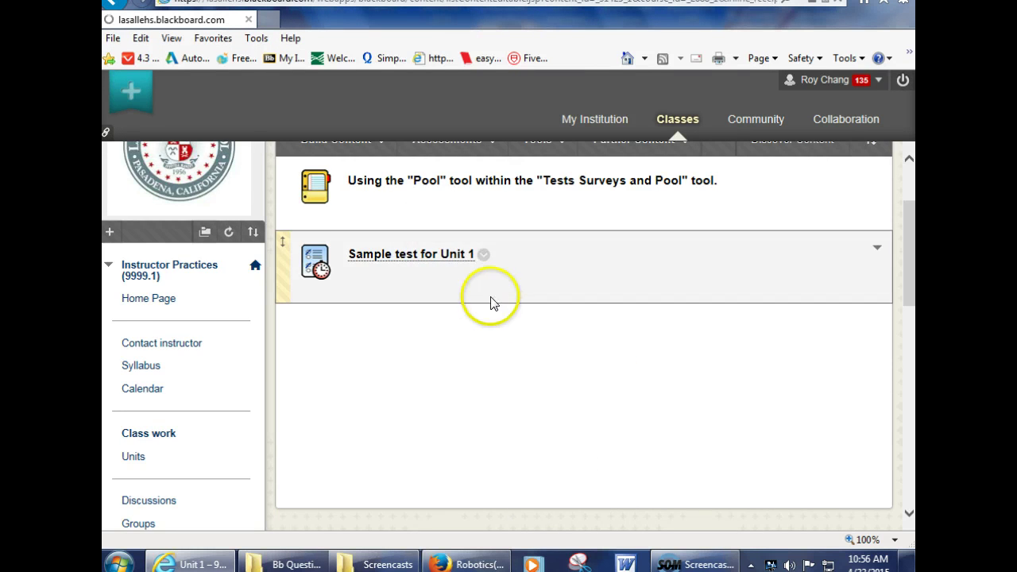
Step: Open the class's list of tests in Tests, Surveys, and Pools to check the deployment status of "Sample test for Unit 1"
{"action": "scroll", "coordinate": [222, 369], "scroll_direction": "down", "scroll_amount": 2}
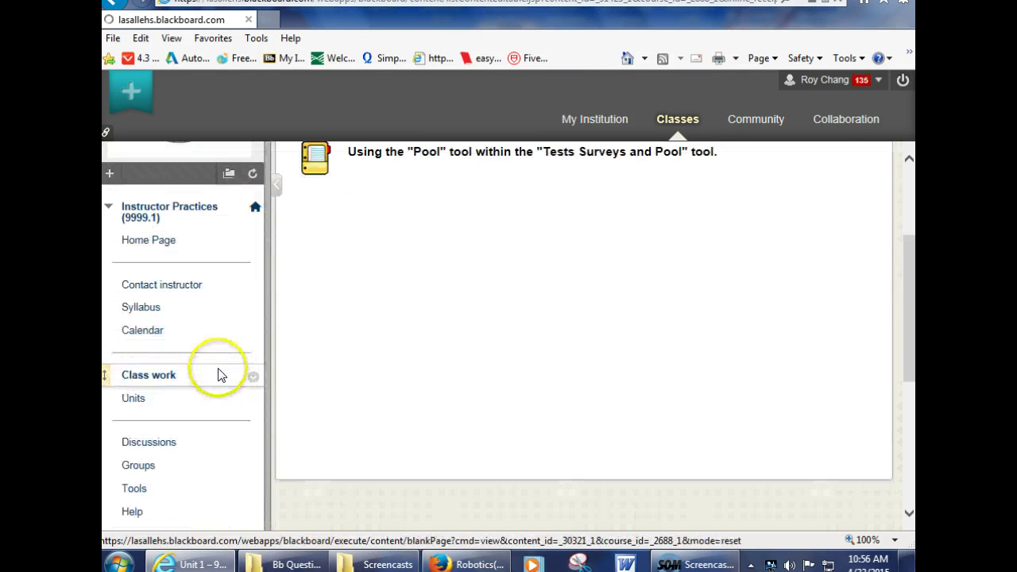
{"action": "scroll", "coordinate": [221, 372], "scroll_direction": "down", "scroll_amount": 3}
{"action": "left_click", "coordinate": [147, 354]}
{"action": "scroll", "coordinate": [144, 405], "scroll_direction": "down", "scroll_amount": 2}
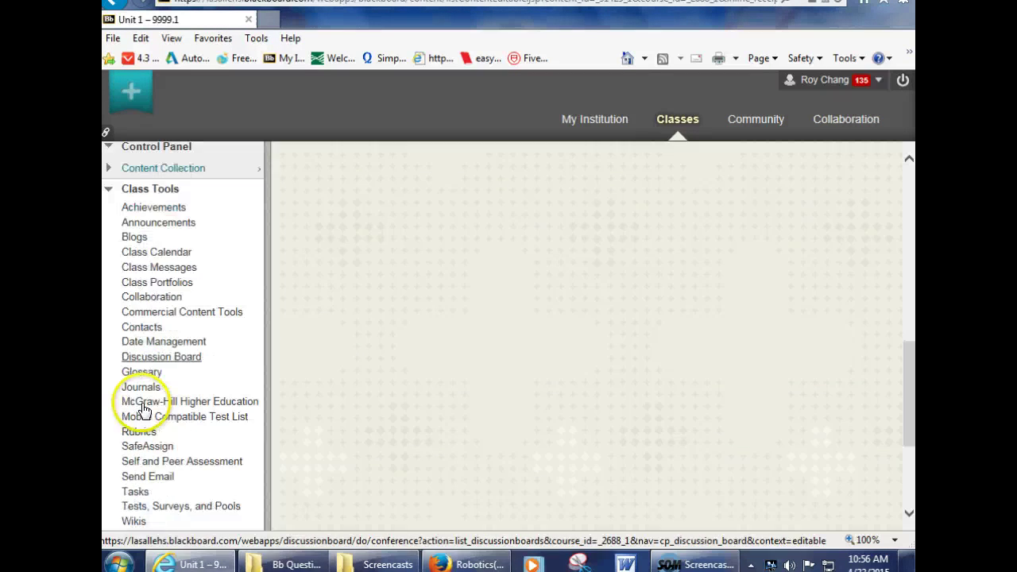
{"action": "scroll", "coordinate": [144, 409], "scroll_direction": "down", "scroll_amount": 2}
{"action": "left_click", "coordinate": [164, 433]}
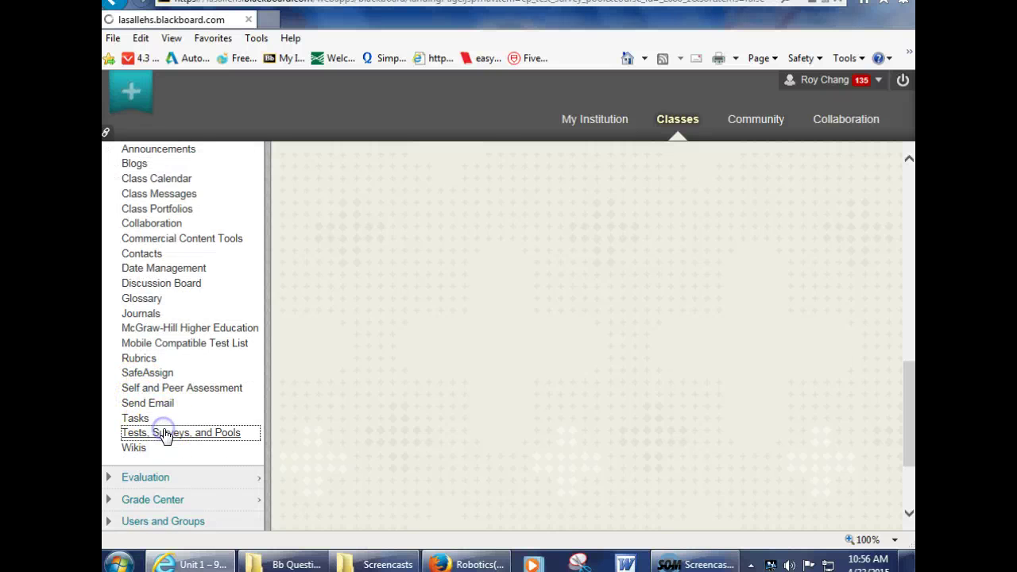
{"action": "left_click", "coordinate": [304, 270]}
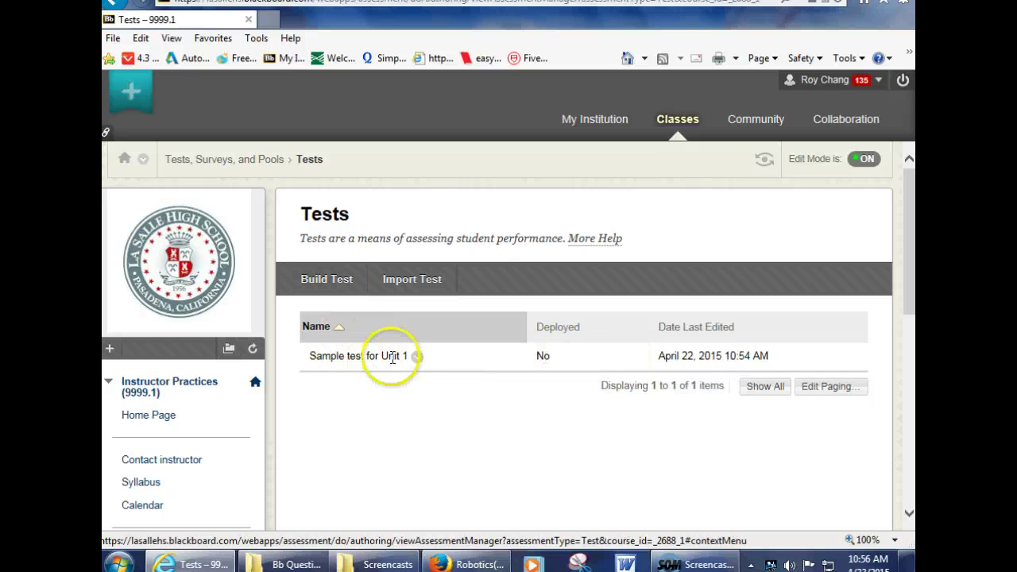
Step: View the class's question pools in Tests, Surveys, and Pools, and return to the class Home Page
{"action": "scroll", "coordinate": [221, 436], "scroll_direction": "down", "scroll_amount": 5}
{"action": "scroll", "coordinate": [222, 429], "scroll_direction": "down", "scroll_amount": 5}
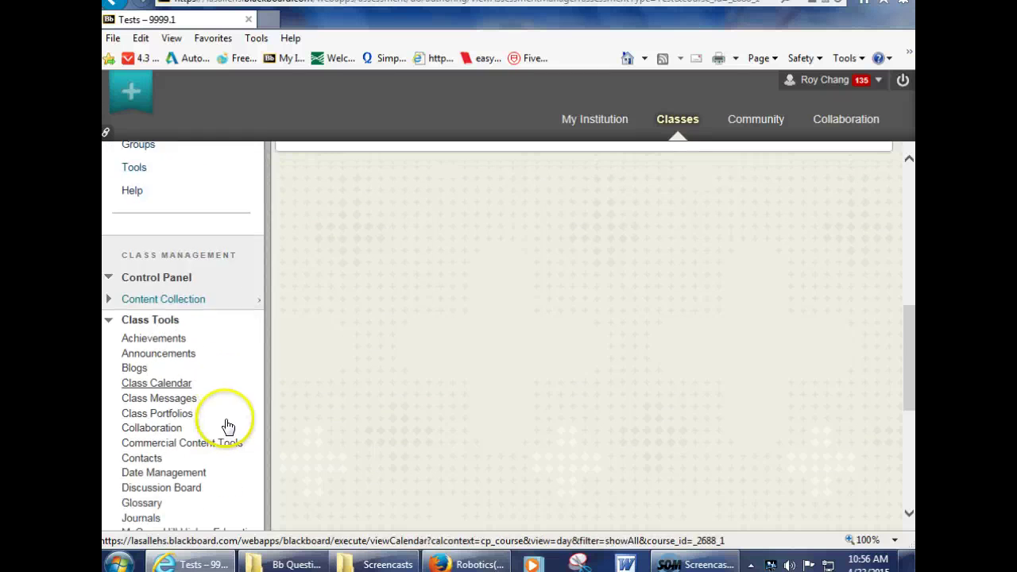
{"action": "left_click", "coordinate": [178, 434]}
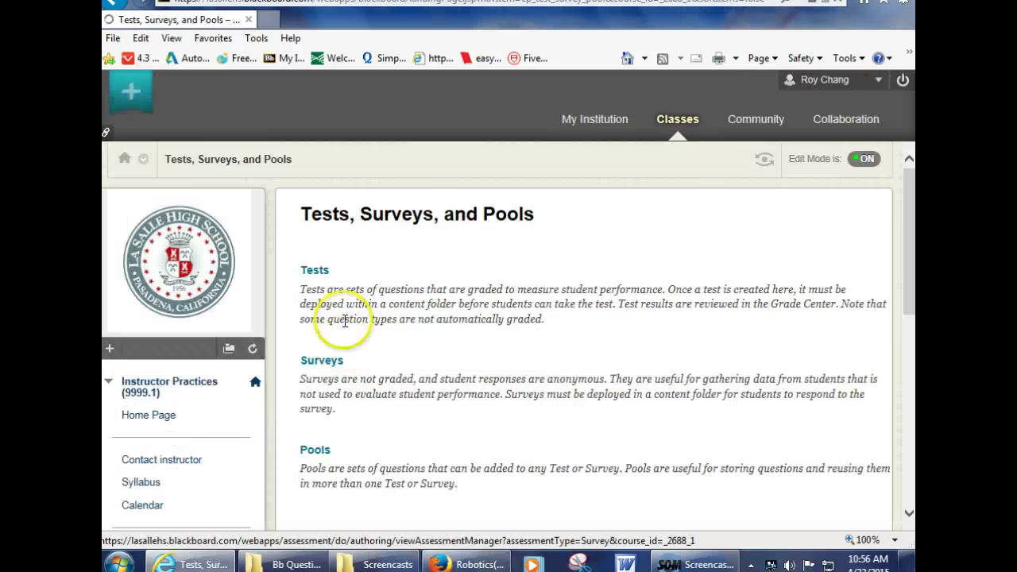
{"action": "left_click", "coordinate": [313, 451]}
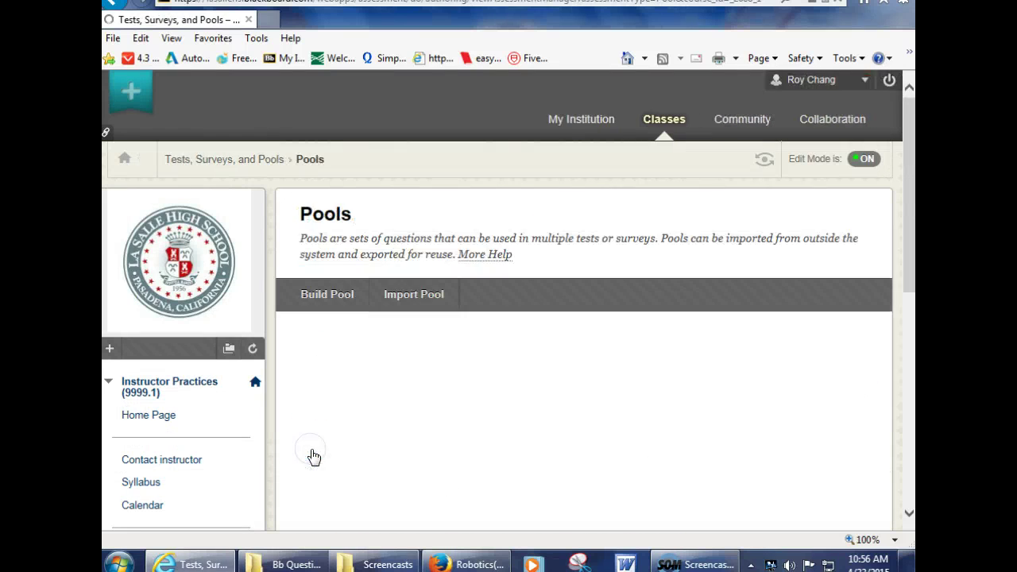
{"action": "scroll", "coordinate": [405, 383], "scroll_direction": "down", "scroll_amount": 3}
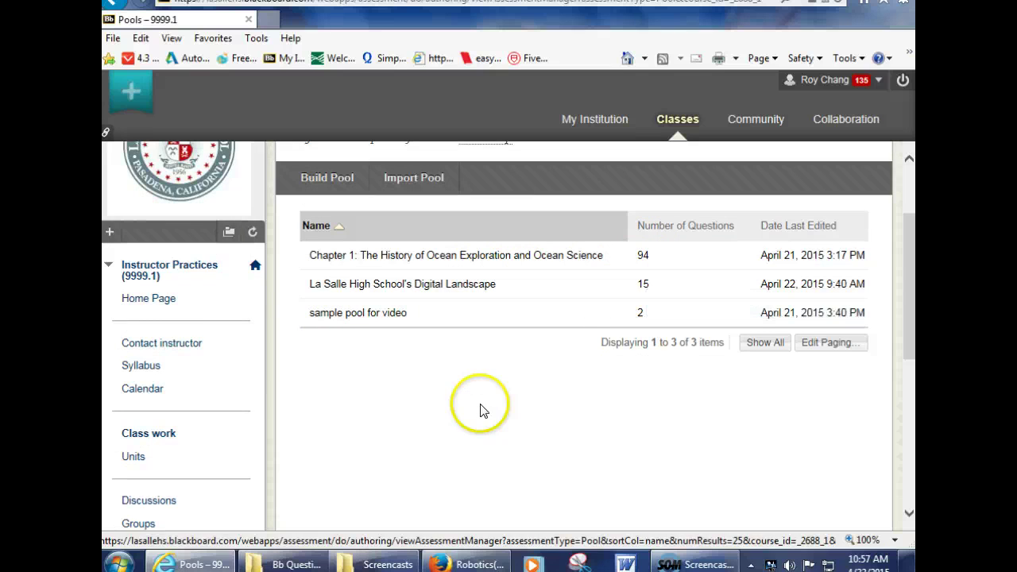
{"action": "left_click", "coordinate": [135, 299]}
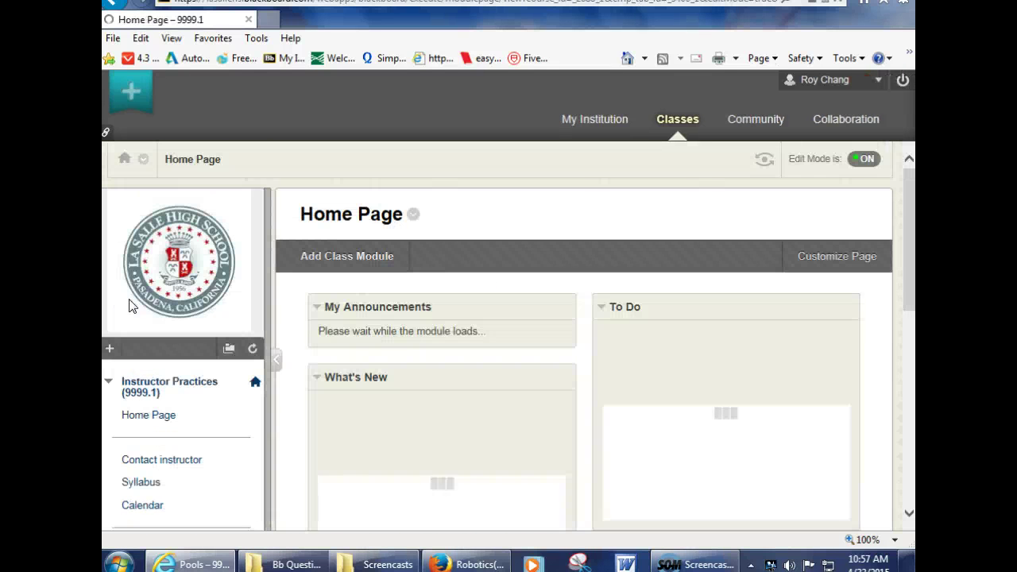